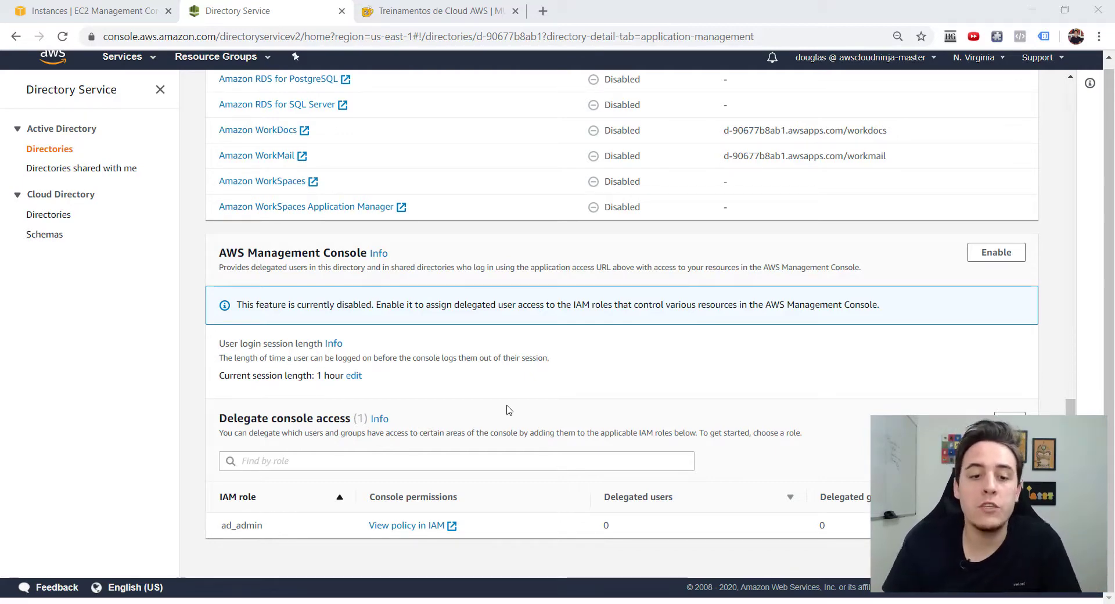
# Step: Go back to the Active Directory directories list and open the details of the awscloudninja.com directory
pyautogui.scroll(15, 712, 477)
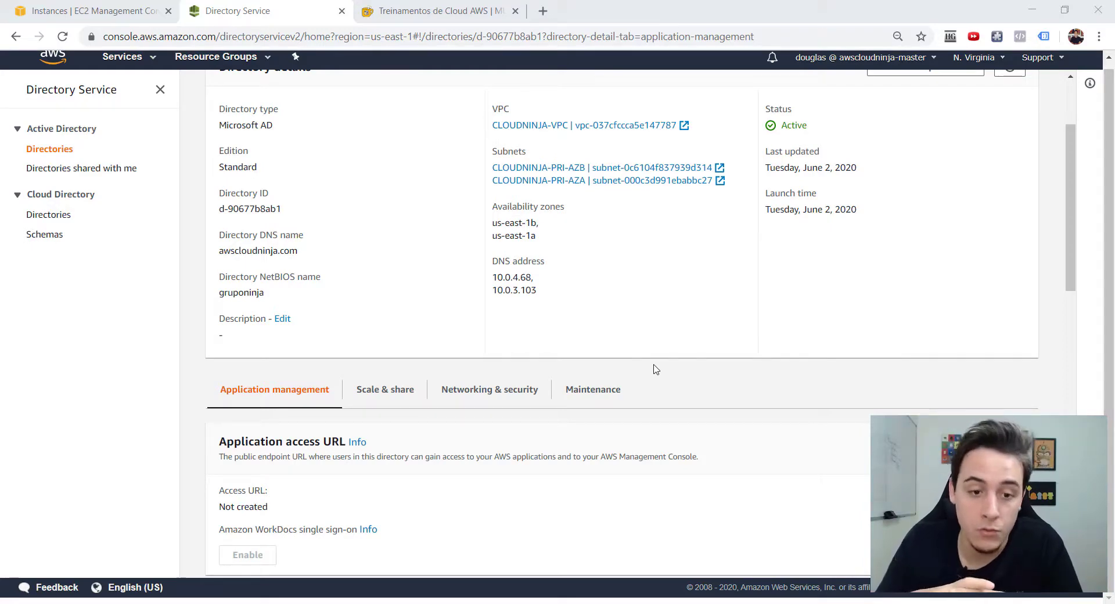
pyautogui.scroll(-15, 341, 432)
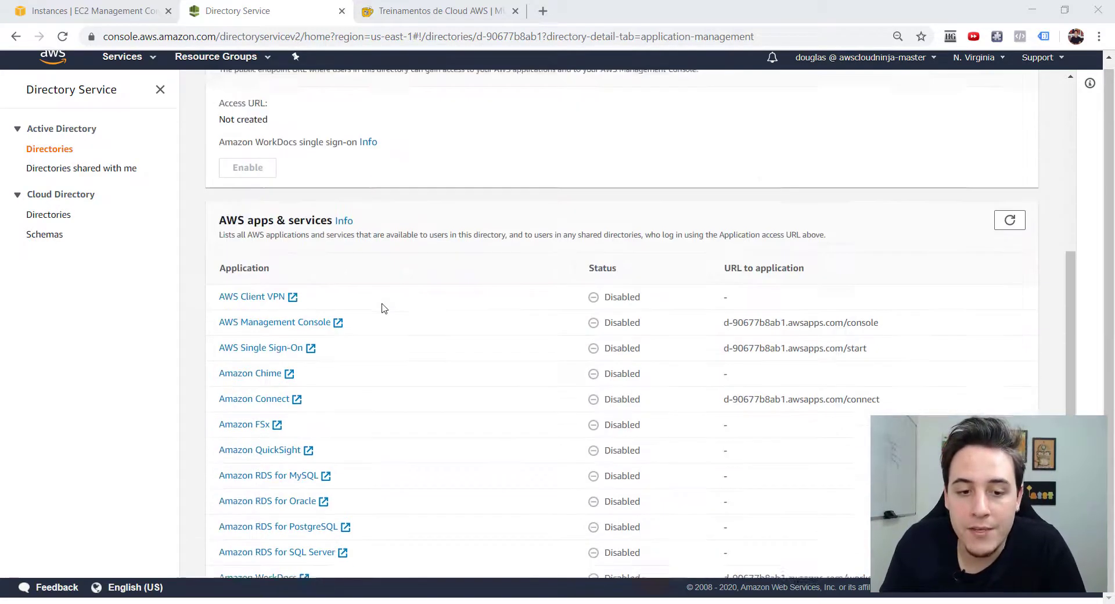
pyautogui.scroll(15, 341, 294)
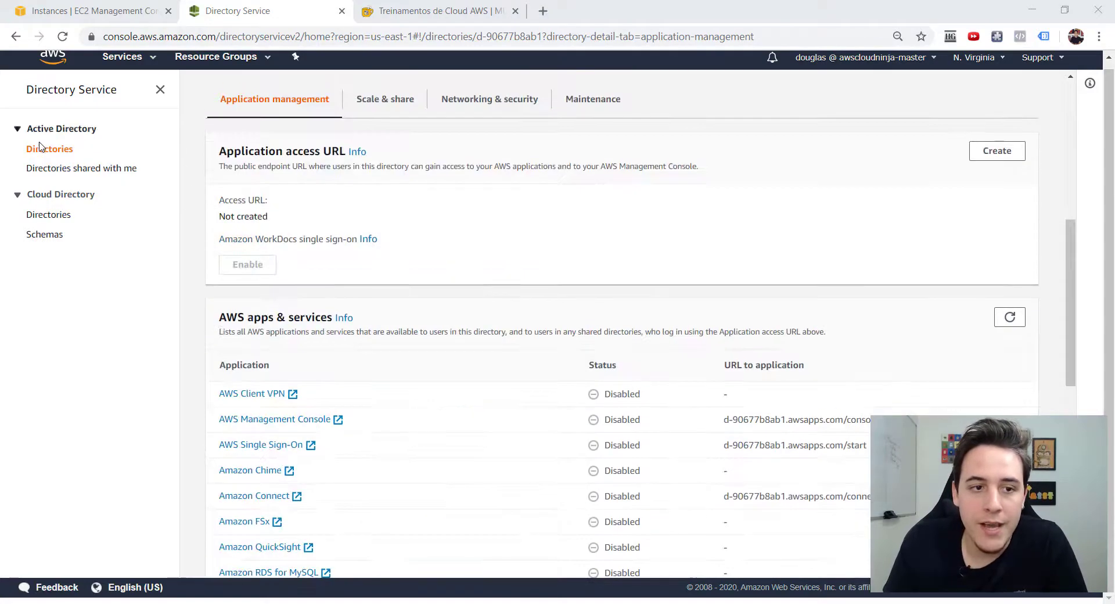
pyautogui.click(50, 148)
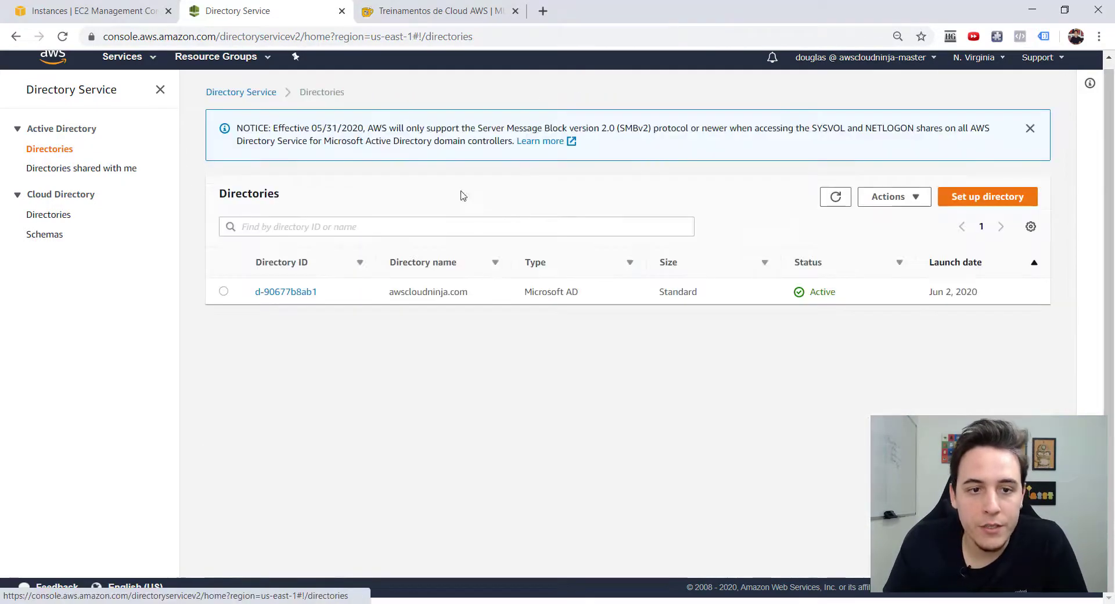
pyautogui.click(286, 291)
# Step: Enable the AWS Management Console application for the directory and examine its delegate console access roles
pyautogui.scroll(-10, 406, 331)
pyautogui.scroll(-7, 425, 338)
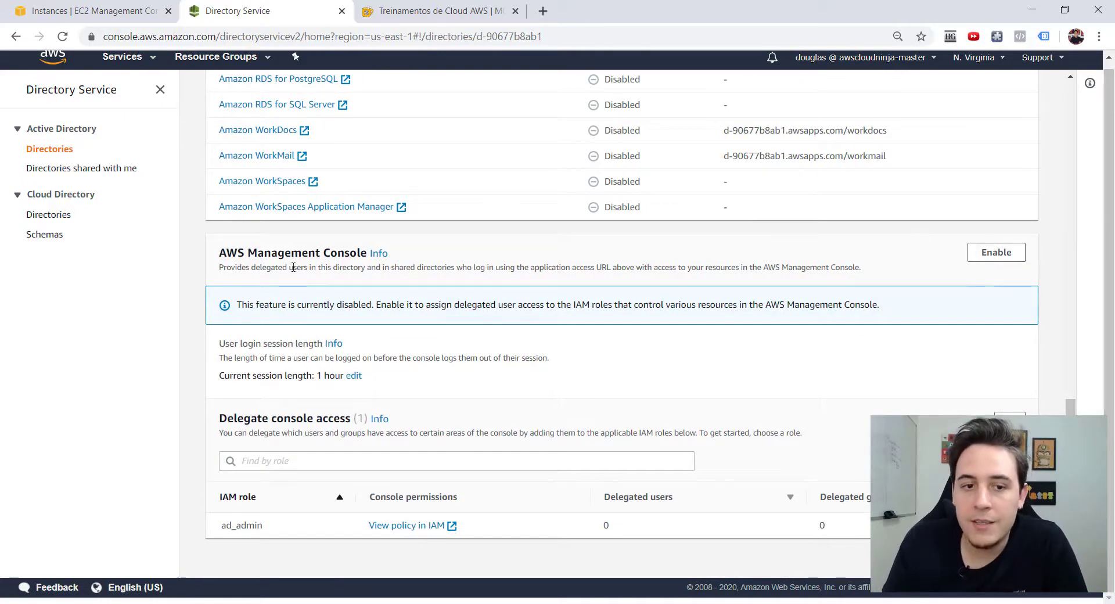
pyautogui.moveTo(221, 253); pyautogui.dragTo(357, 252)
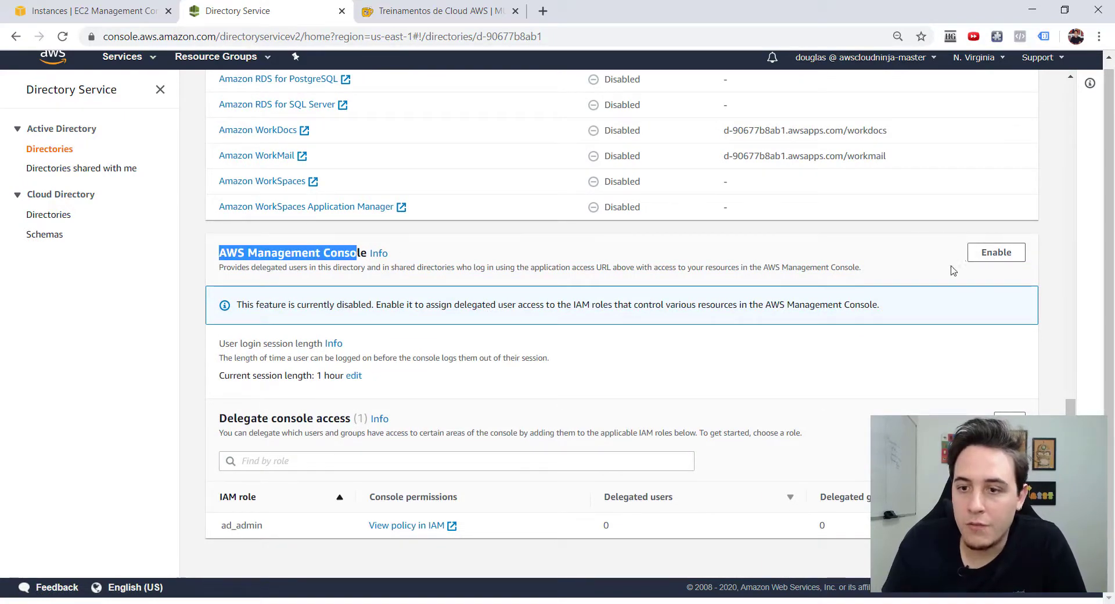
pyautogui.click(991, 255)
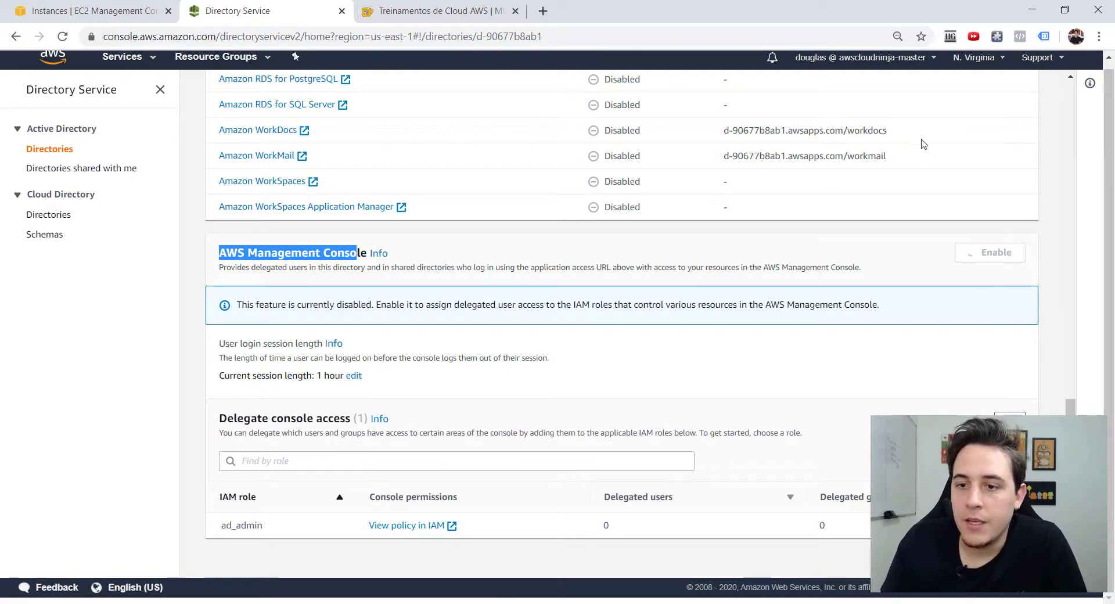
pyautogui.scroll(1, 992, 325)
pyautogui.scroll(-5, 372, 192)
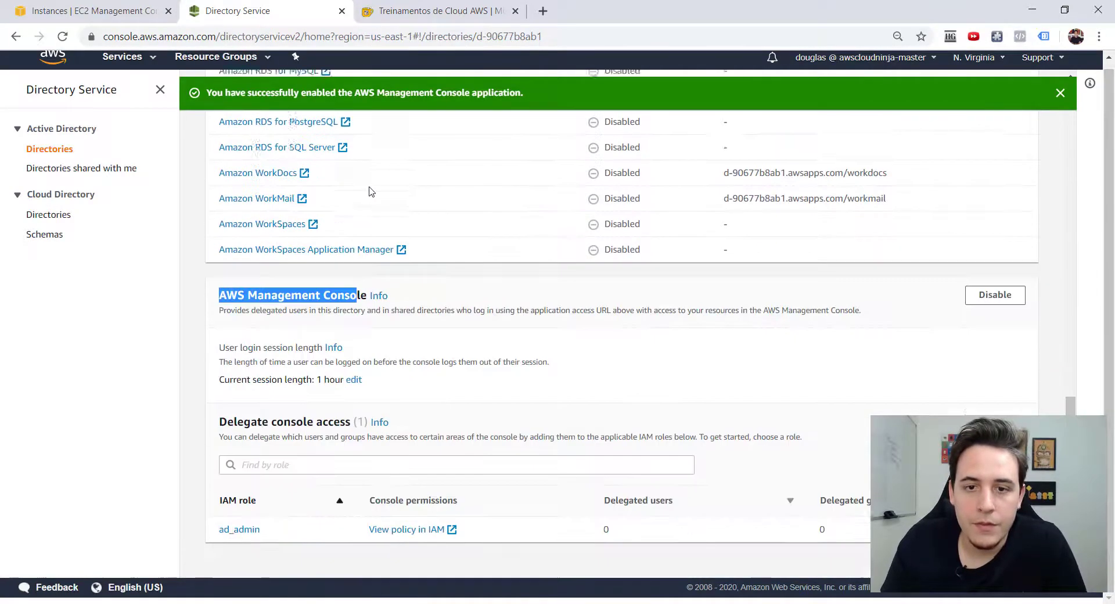
pyautogui.click(592, 411)
pyautogui.moveTo(235, 479); pyautogui.dragTo(883, 529)
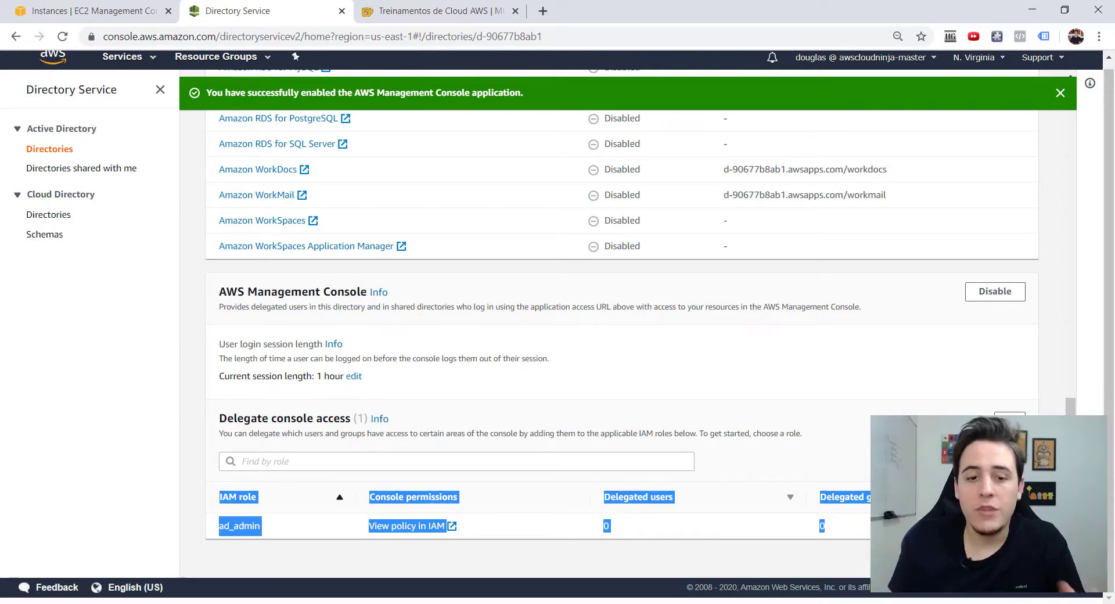
pyautogui.click(519, 403)
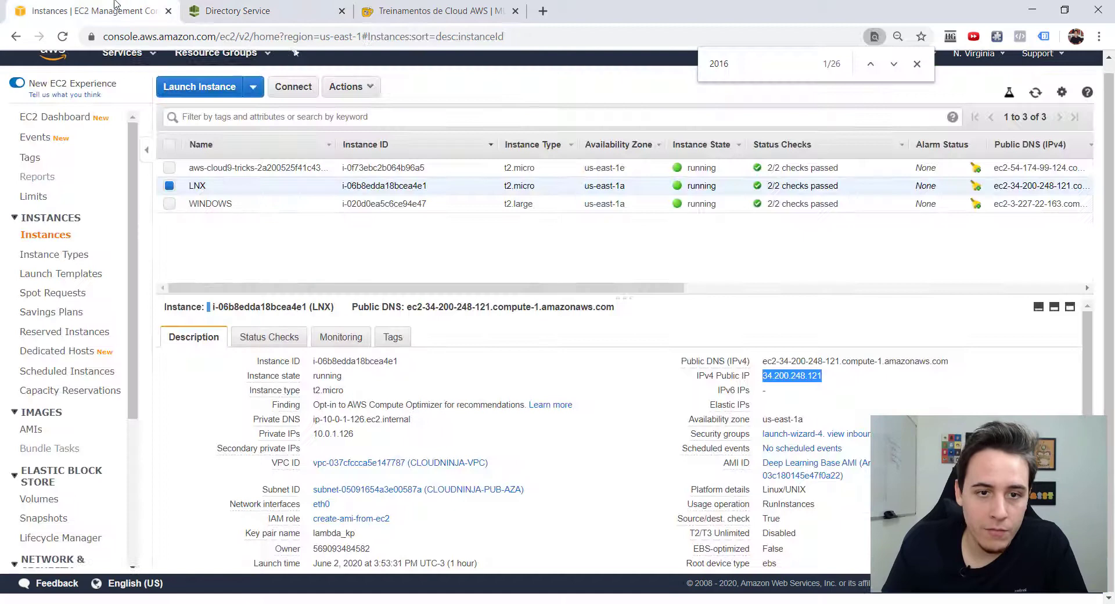
# Step: Find the IAM service from the EC2 console page and open its list of roles
pyautogui.click(113, 10)
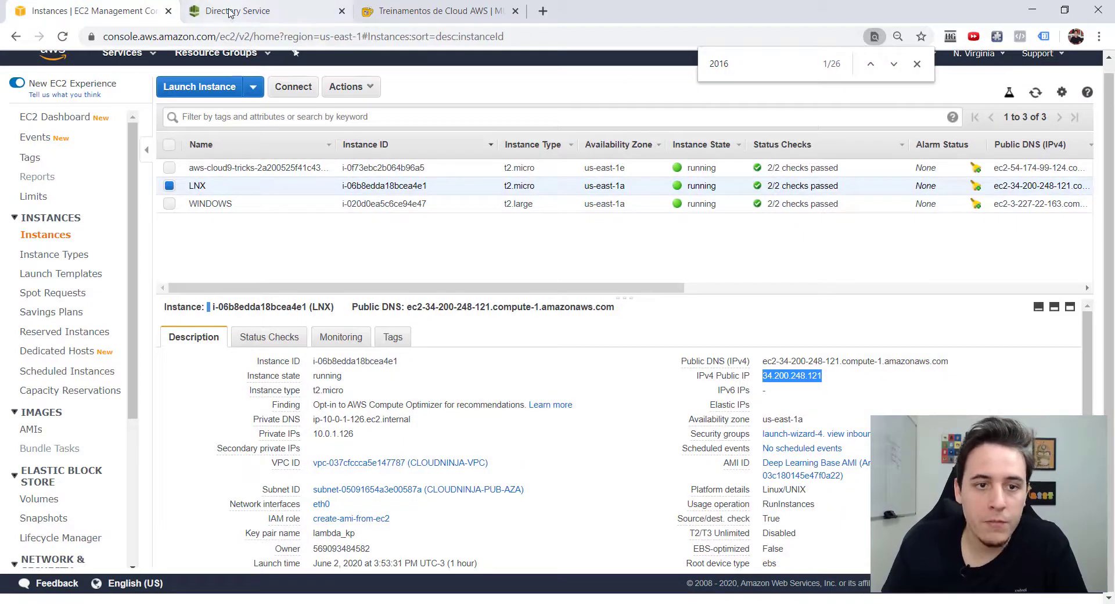
pyautogui.click(114, 59)
pyautogui.write('direc')
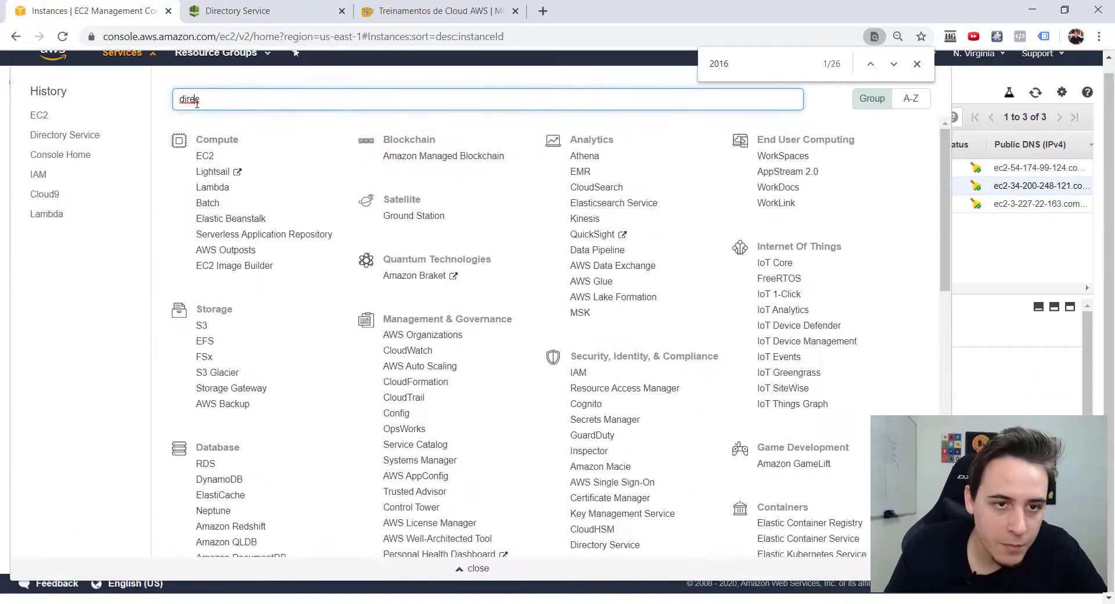
pyautogui.doubleClick(196, 103)
pyautogui.write('iam')
pyautogui.click(212, 128)
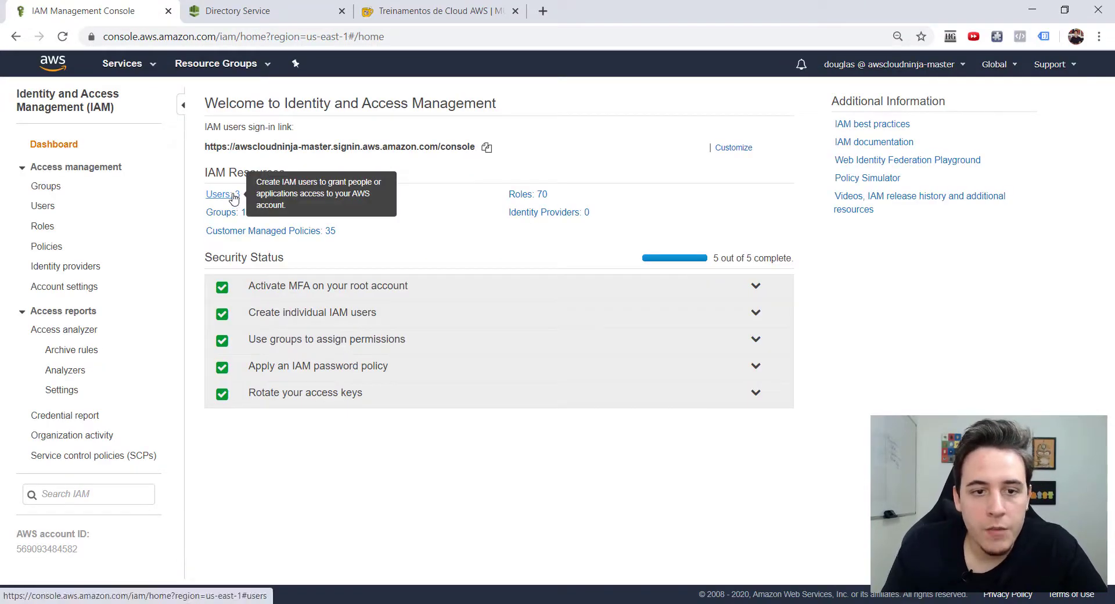
pyautogui.click(514, 195)
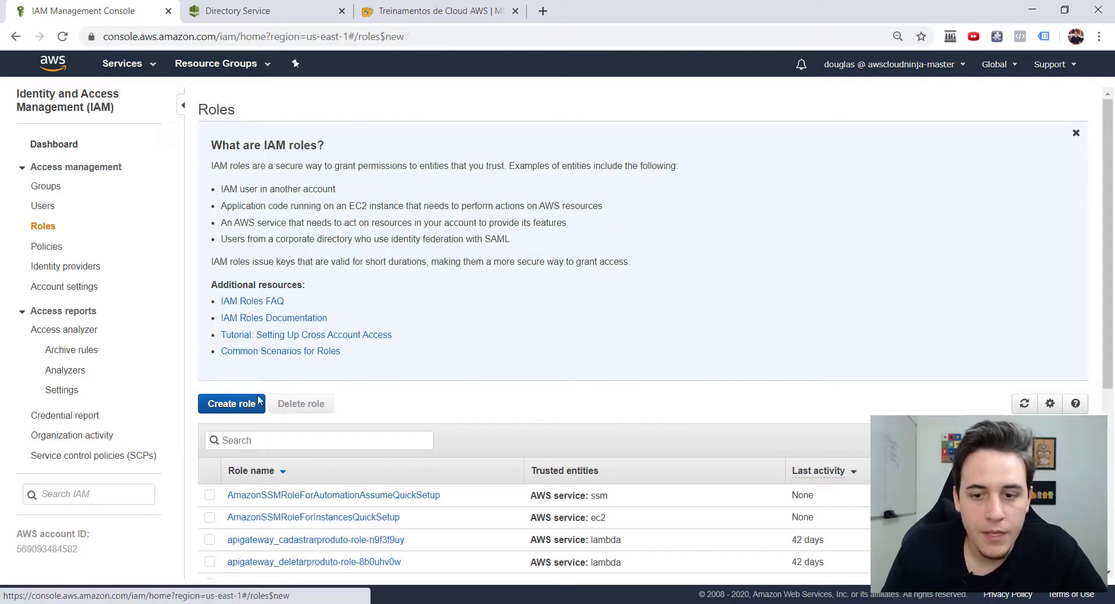
# Step: Start creating a role with Directory Service as the trusted AWS service and continue to its permissions
pyautogui.click(248, 401)
pyautogui.hotkey('ctrl', 'f')
pyautogui.write('d')
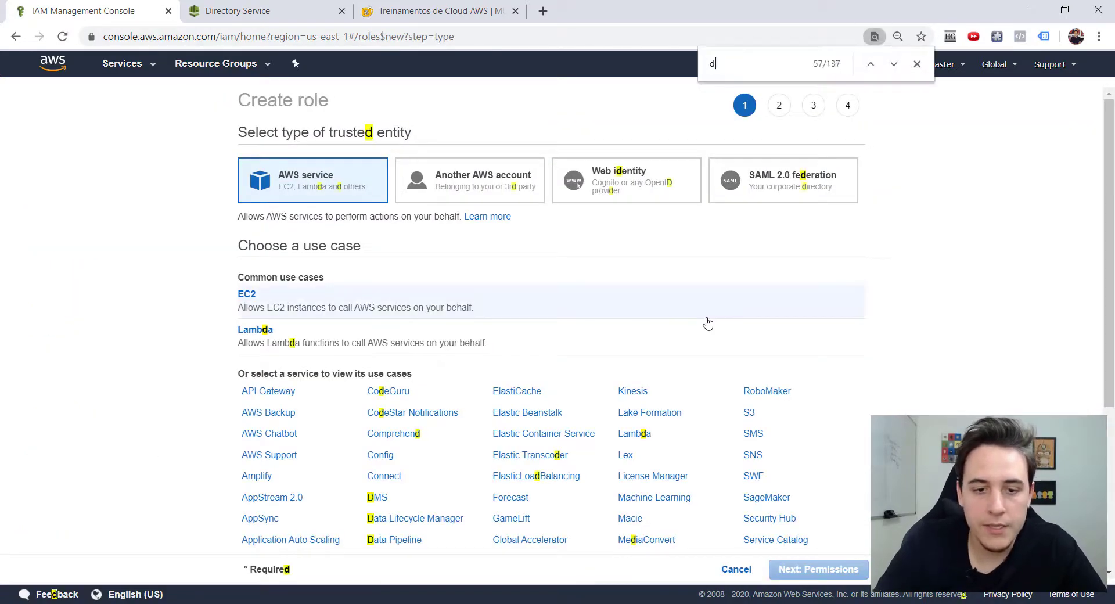
pyautogui.write('irec')
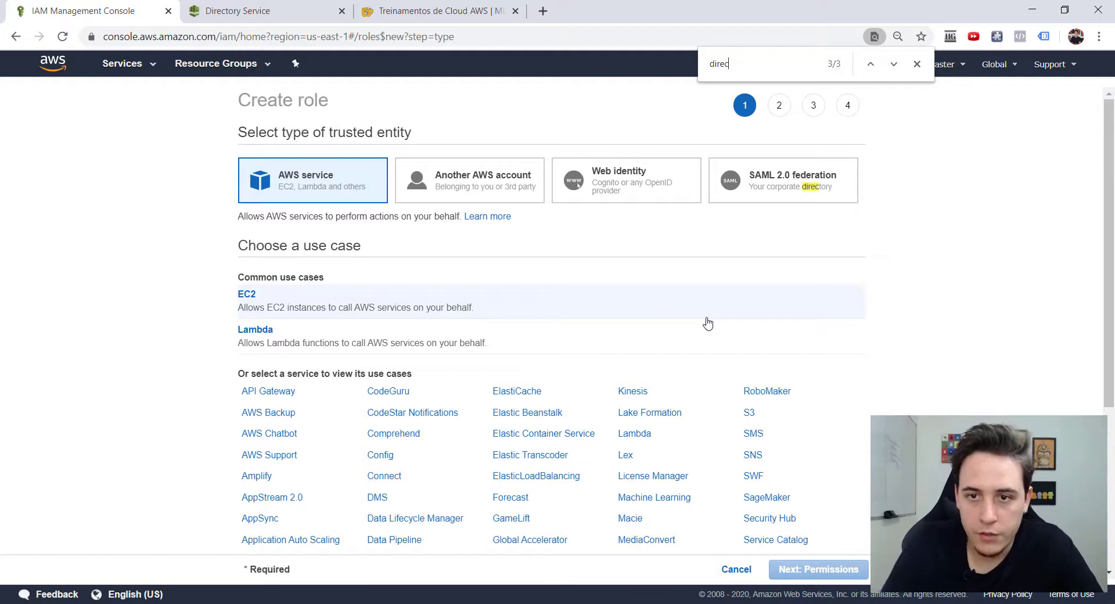
pyautogui.click(424, 353)
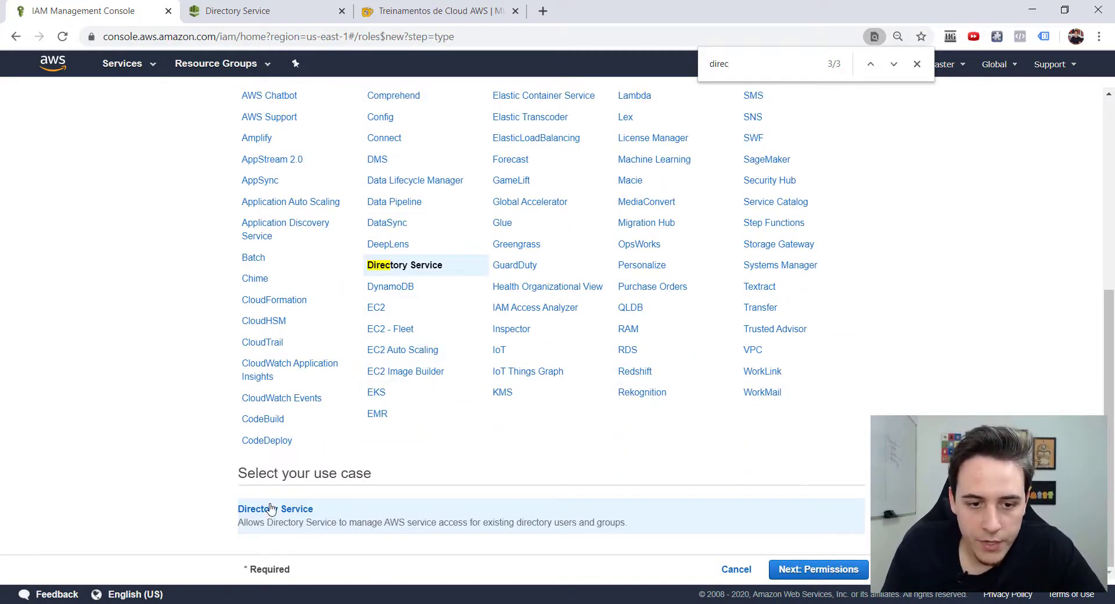
pyautogui.click(821, 570)
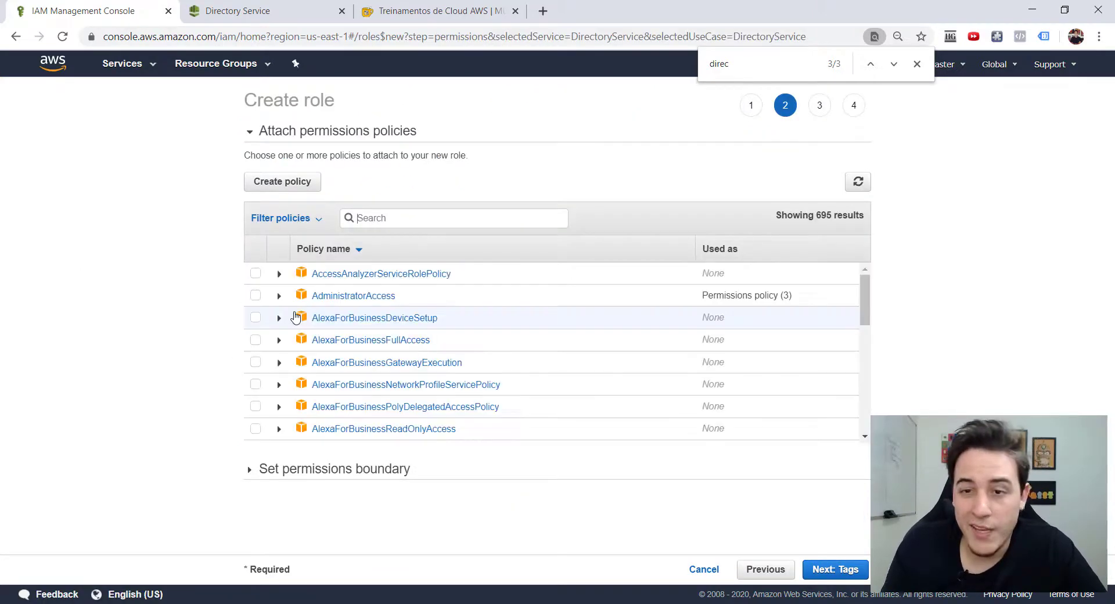
pyautogui.click(256, 295)
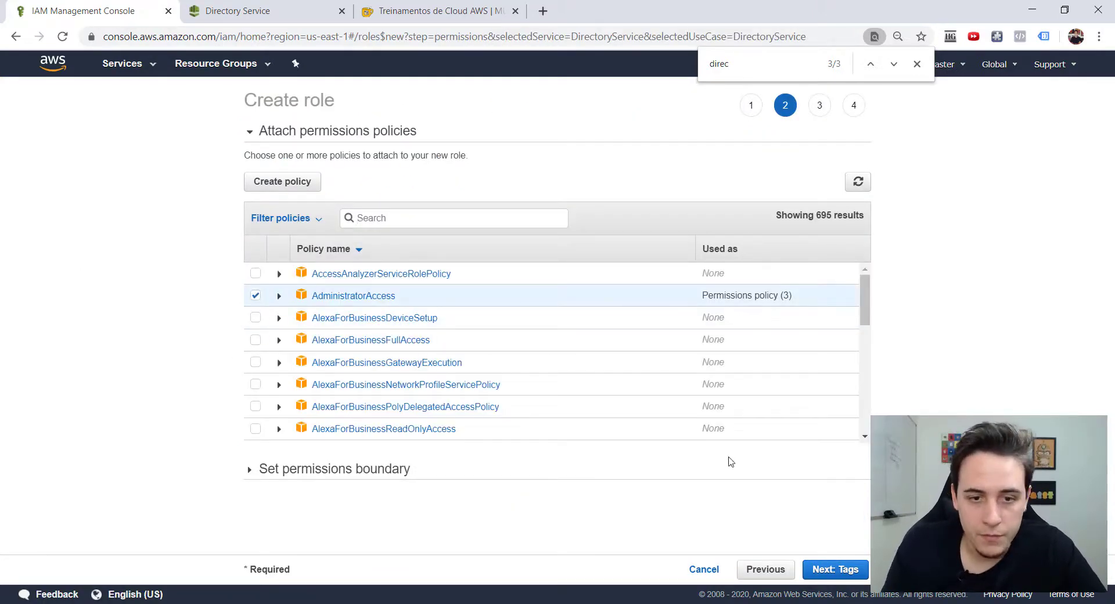
pyautogui.click(837, 569)
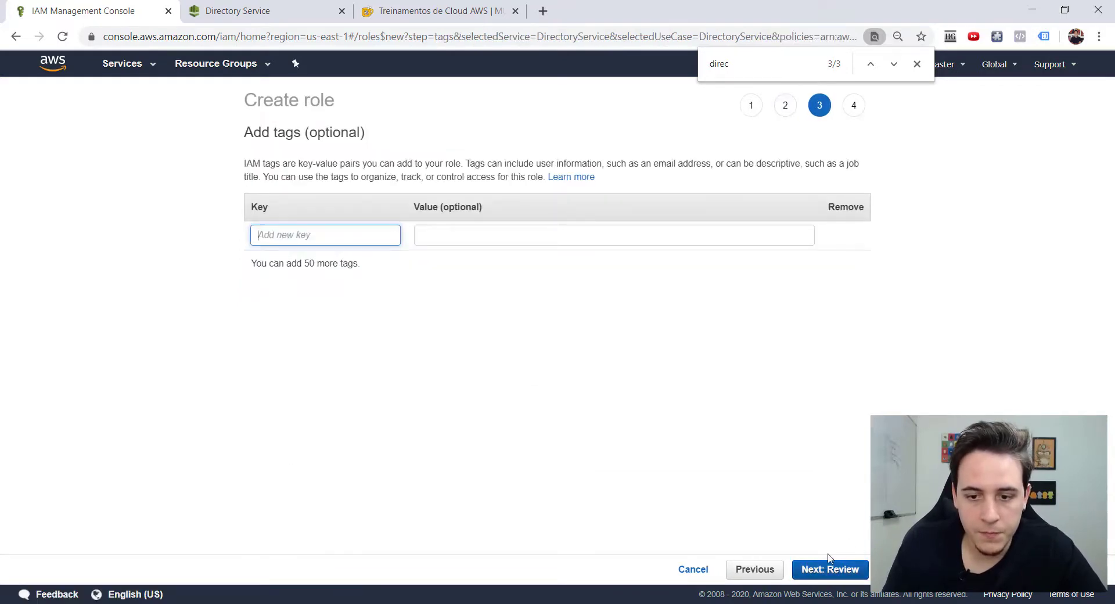
pyautogui.click(755, 569)
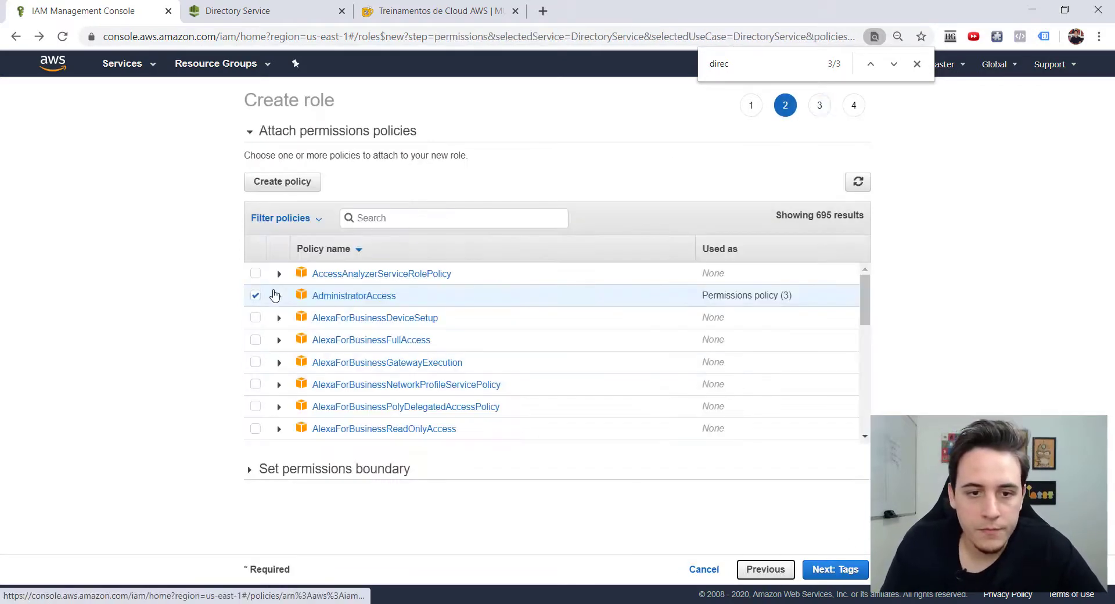
pyautogui.click(255, 296)
# Step: Search the permissions policies for full-access and readonly policies
pyautogui.click(393, 224)
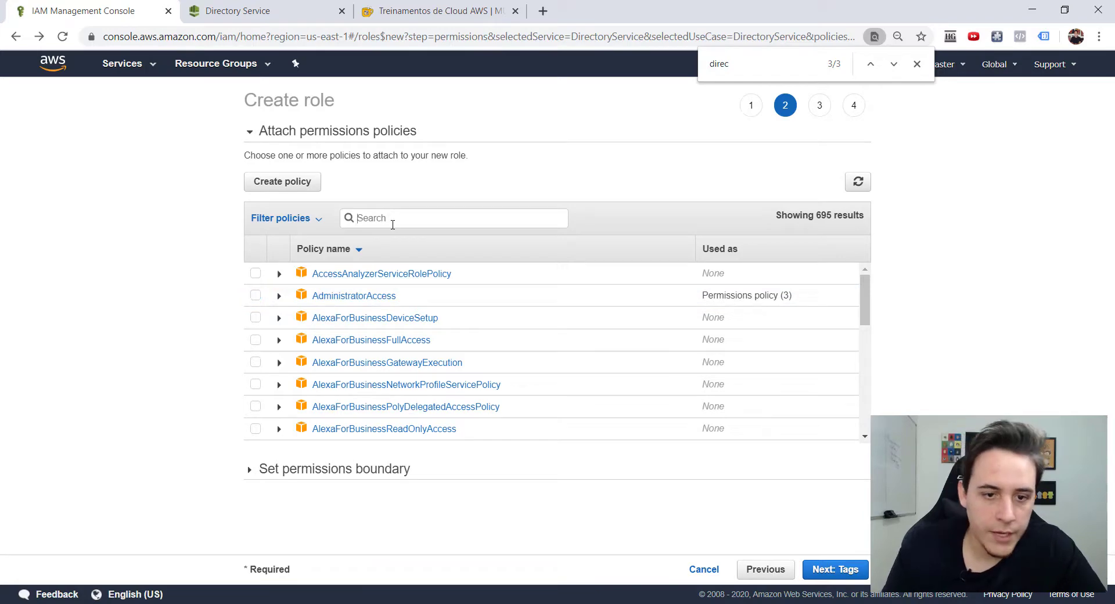
pyautogui.write('fullaccess')
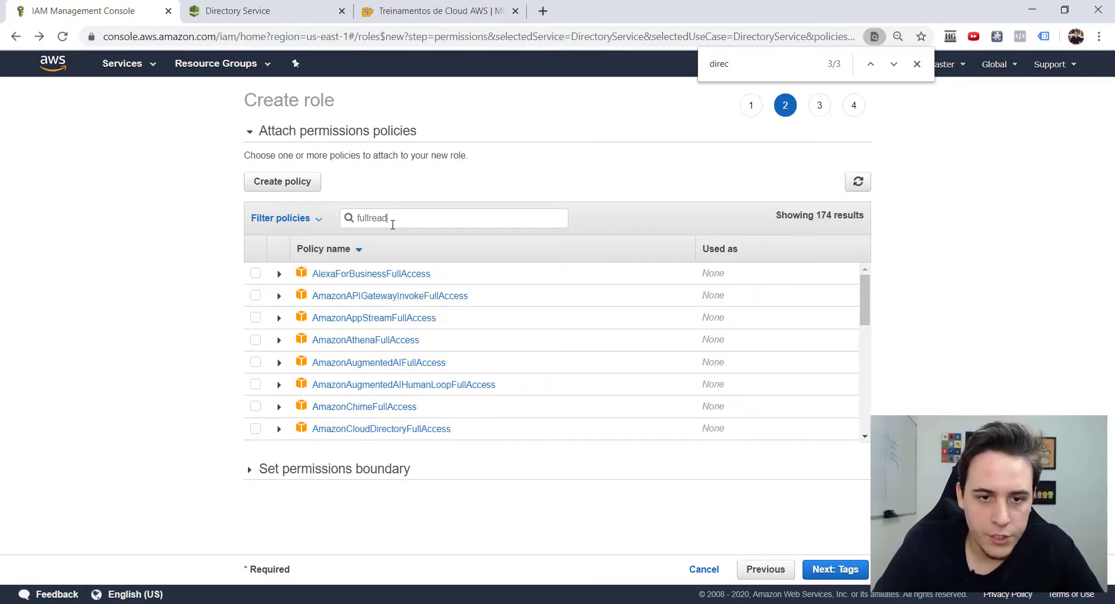
pyautogui.hotkey('ctrl', 'a')
pyautogui.write('read')
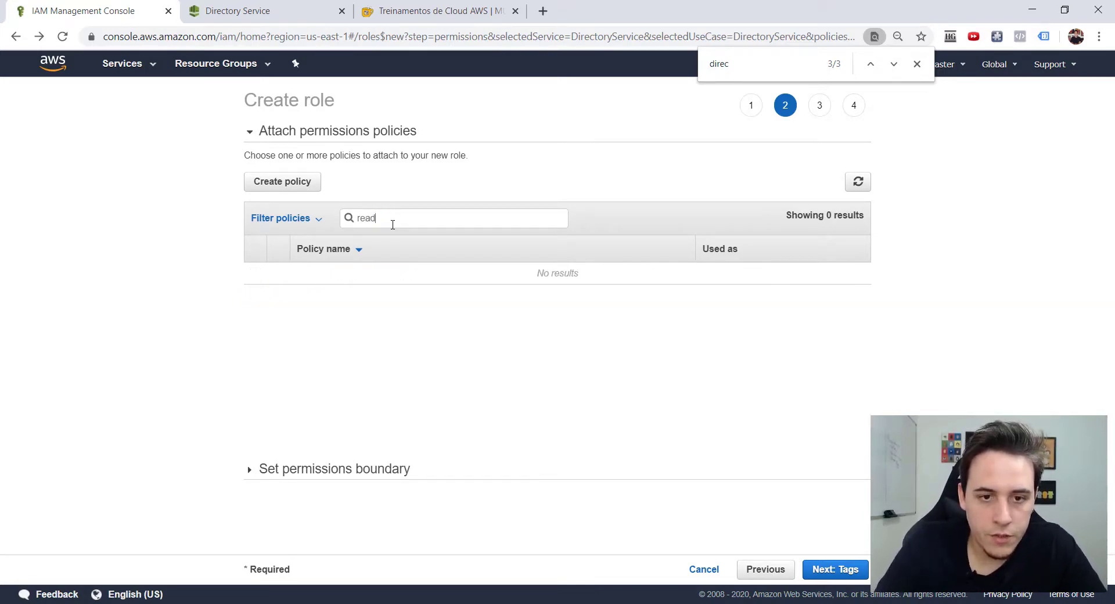
pyautogui.write('only')
pyautogui.scroll(-15, 378, 331)
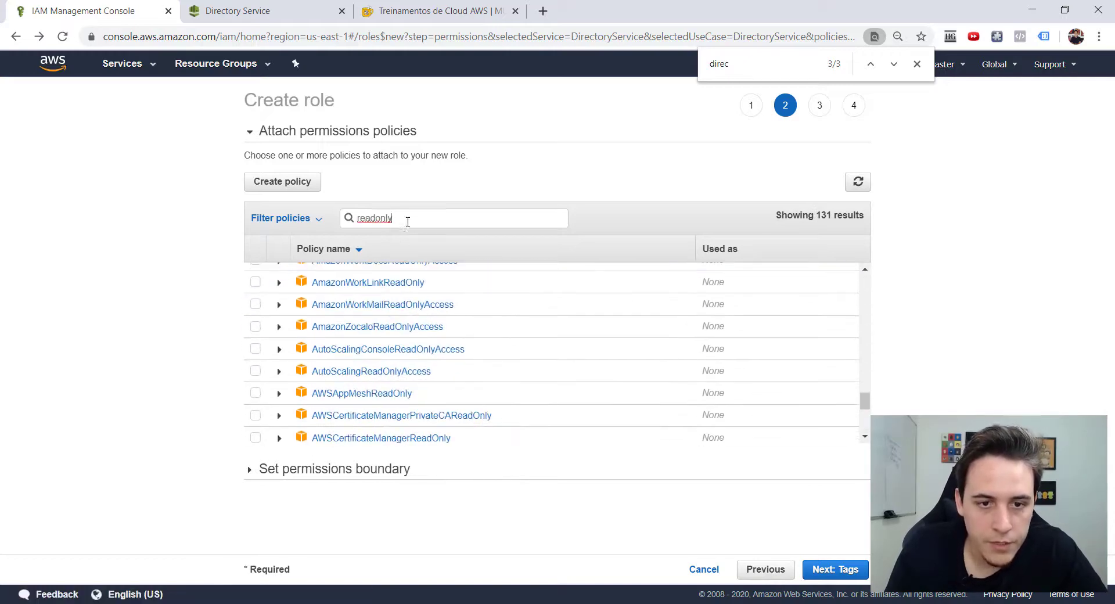
pyautogui.hotkey('ctrl', 'z')
pyautogui.hotkey('ctrl', 'z')
pyautogui.hotkey('ctrl', 'shift', 'z')
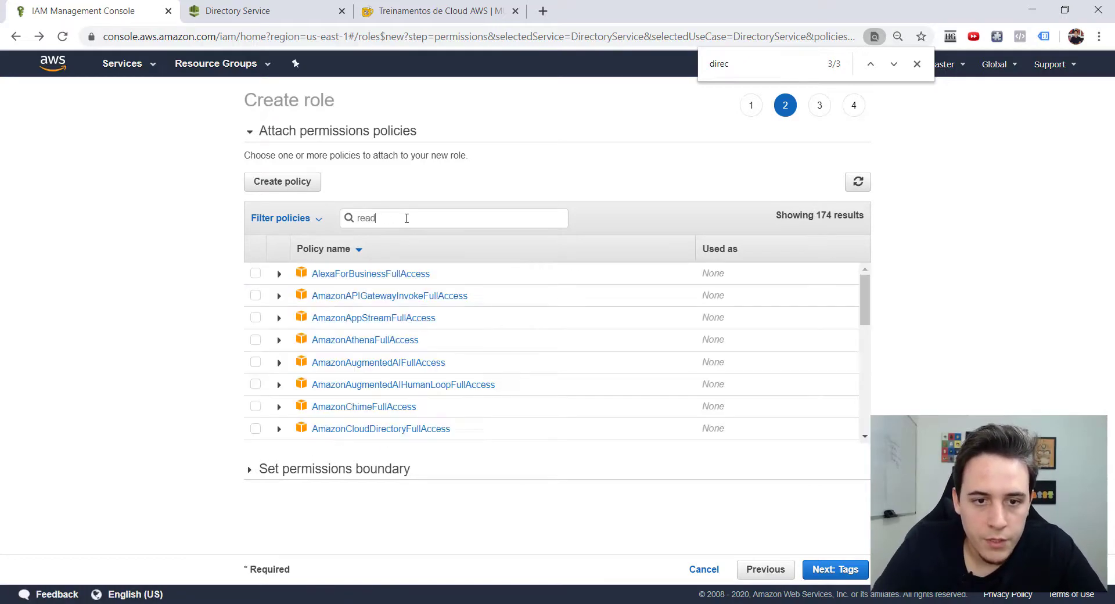
# Step: Filter the permissions policies by "readonlyaccess"
pyautogui.hotkey('ctrl', 'a')
pyautogui.write('aws')
pyautogui.hotkey('ctrl', 'a')
pyautogui.write('readonlyaccess')
pyautogui.hotkey('ctrl', 'z')
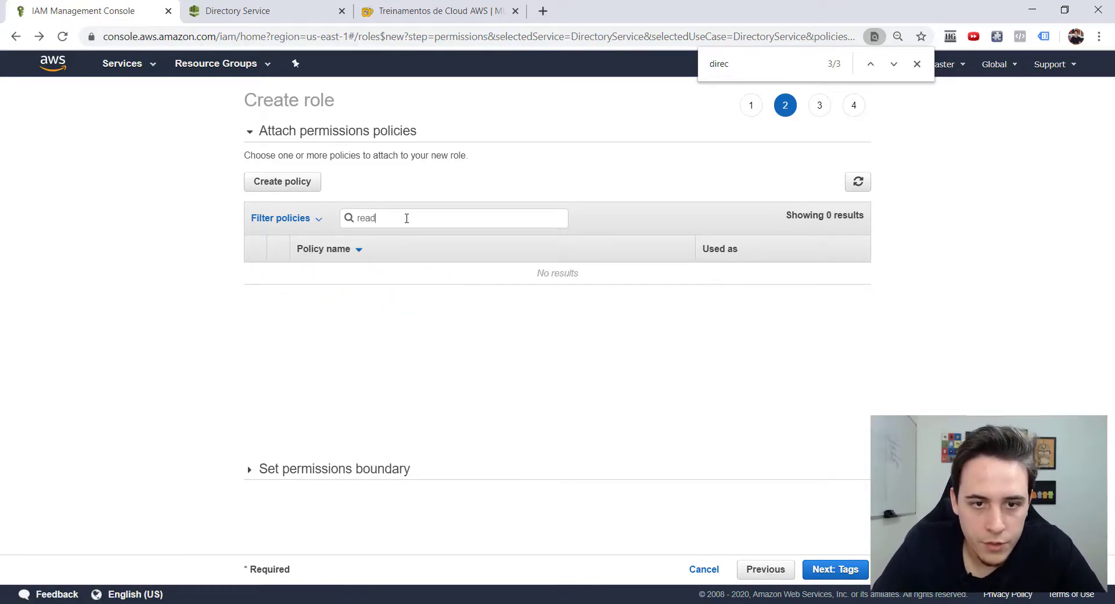
pyautogui.hotkey('ctrl', 'shift', 'z')
# Step: Attach the ReadOnlyAccess policy to the new role and continue to the review without adding tags
pyautogui.scroll(-1, 435, 319)
pyautogui.scroll(-12, 413, 341)
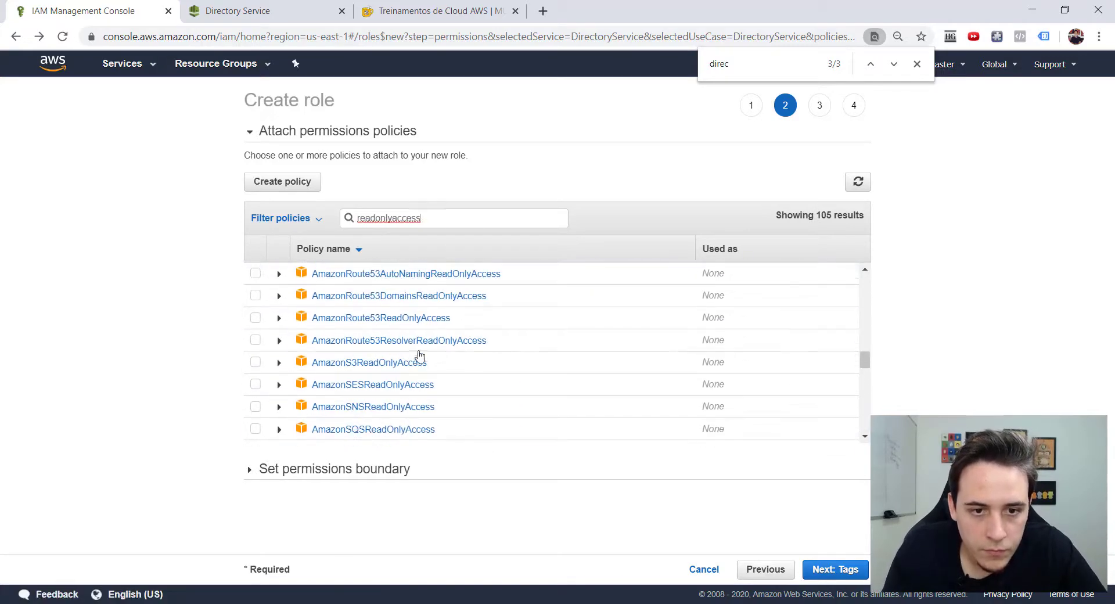
pyautogui.hotkey('ctrl', 'a')
pyautogui.scroll(-10, 767, 382)
pyautogui.scroll(-5, 766, 382)
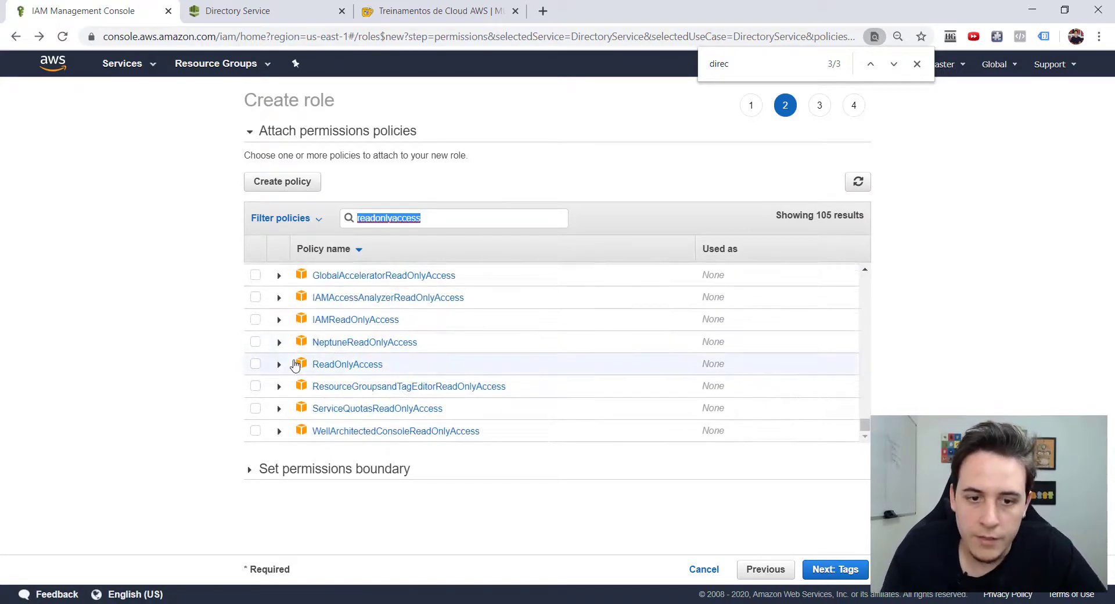
pyautogui.click(258, 364)
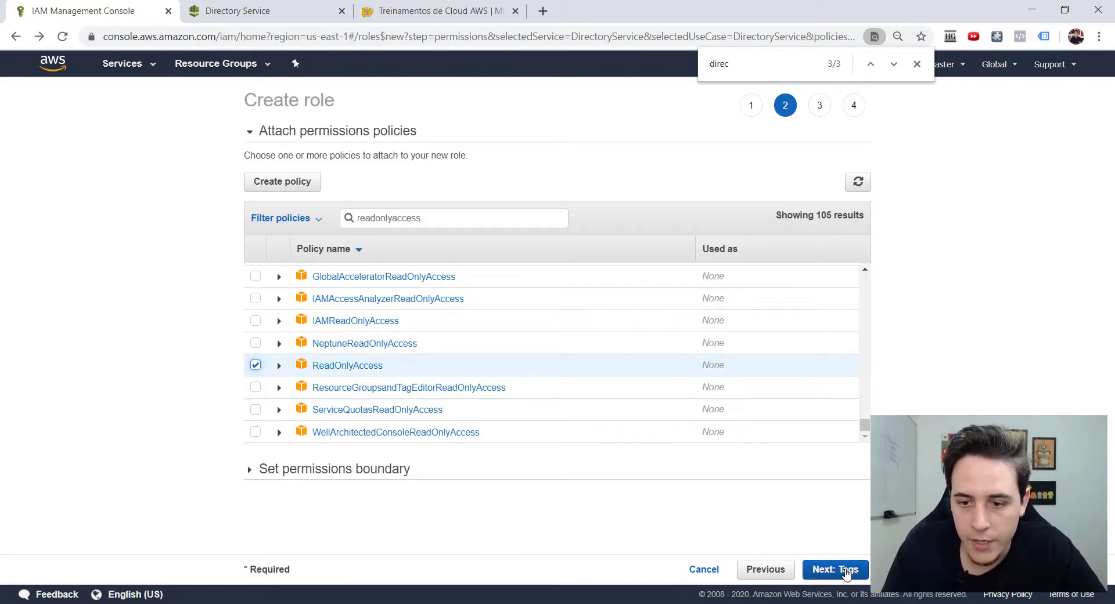
pyautogui.click(839, 571)
pyautogui.click(832, 569)
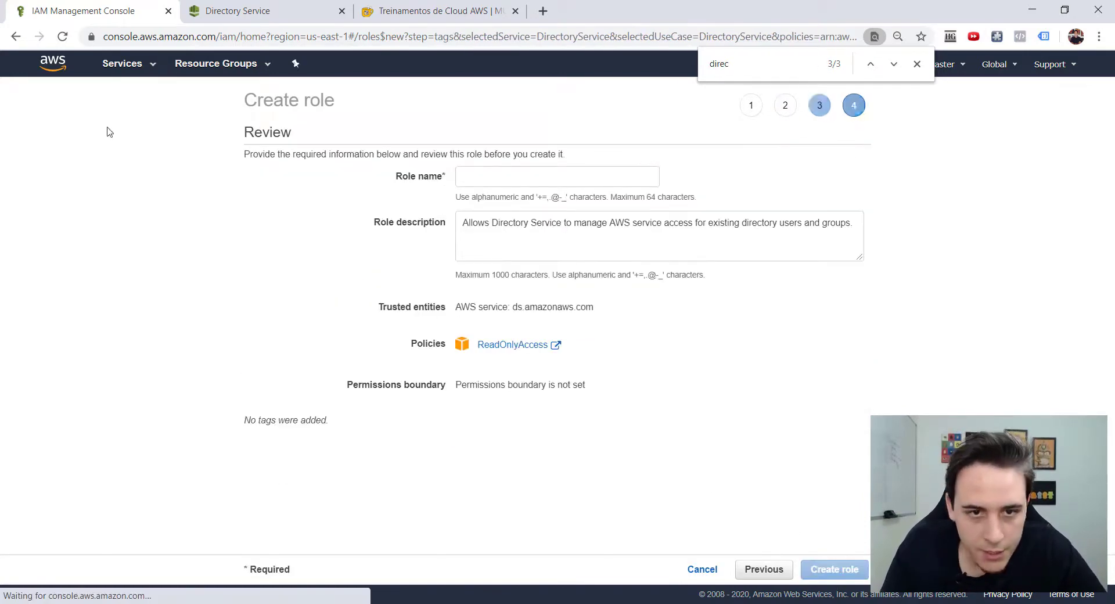
# Step: Name the role ds_readonlyaccess and create it with the default description
pyautogui.click(504, 171)
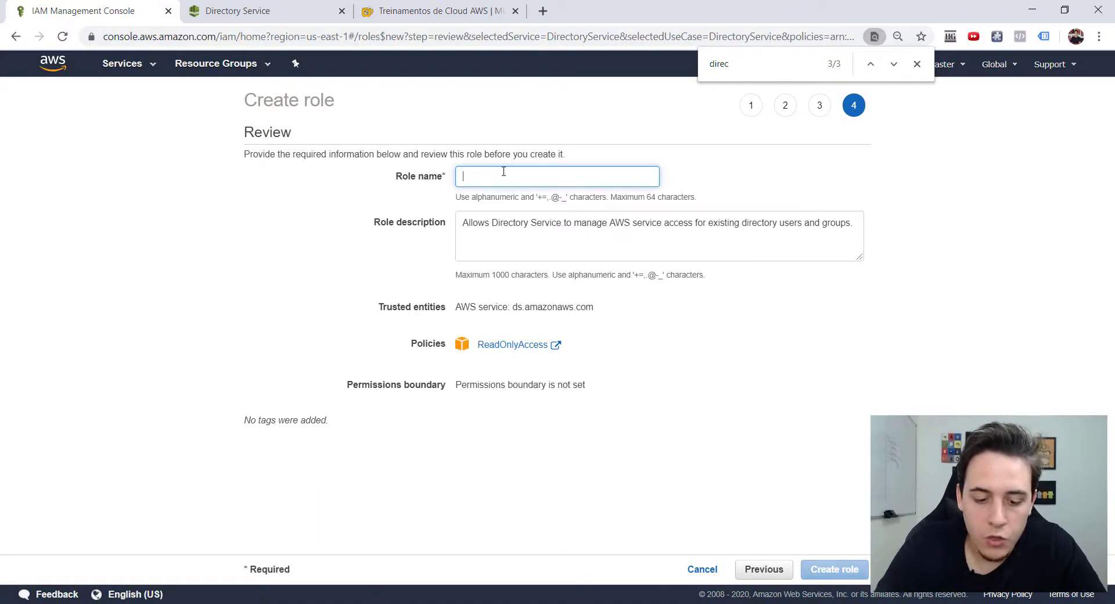
pyautogui.write('al')
pyautogui.press('BackSpace')
pyautogui.press('BackSpace')
pyautogui.write('ds_readonlyaccess')
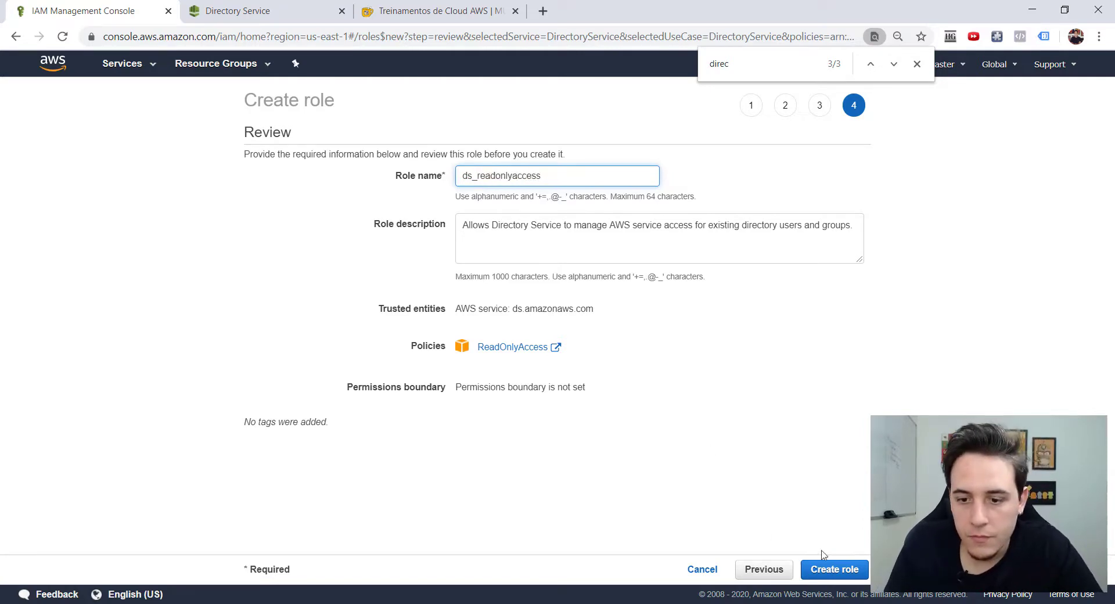
pyautogui.click(844, 570)
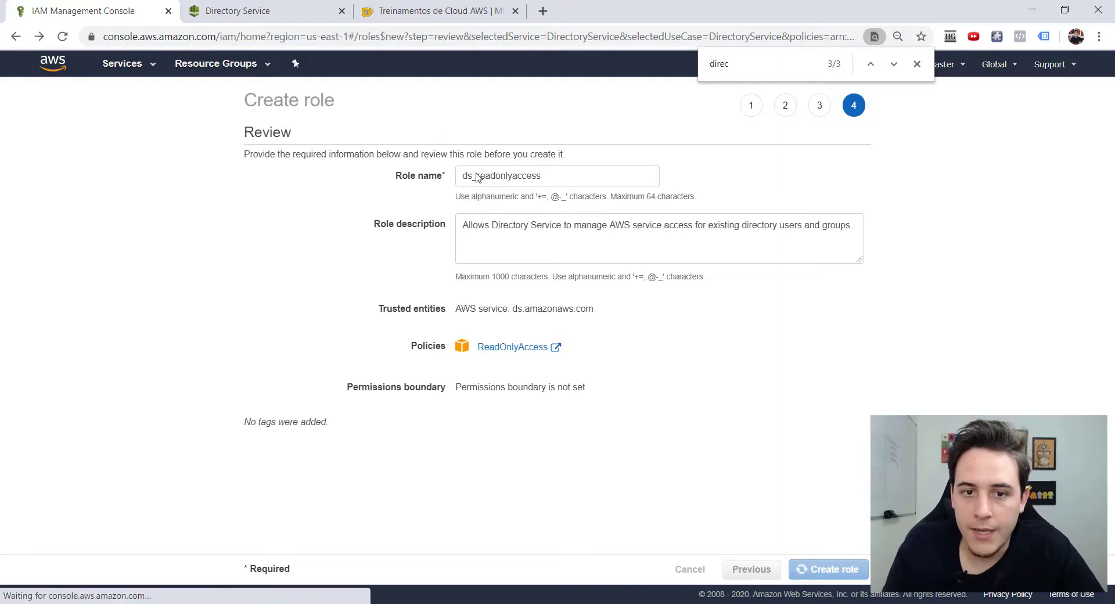
# Step: In Directory Service, open the ds_readonlyaccess role under delegated console access and add the directory user found by first name
pyautogui.click(248, 13)
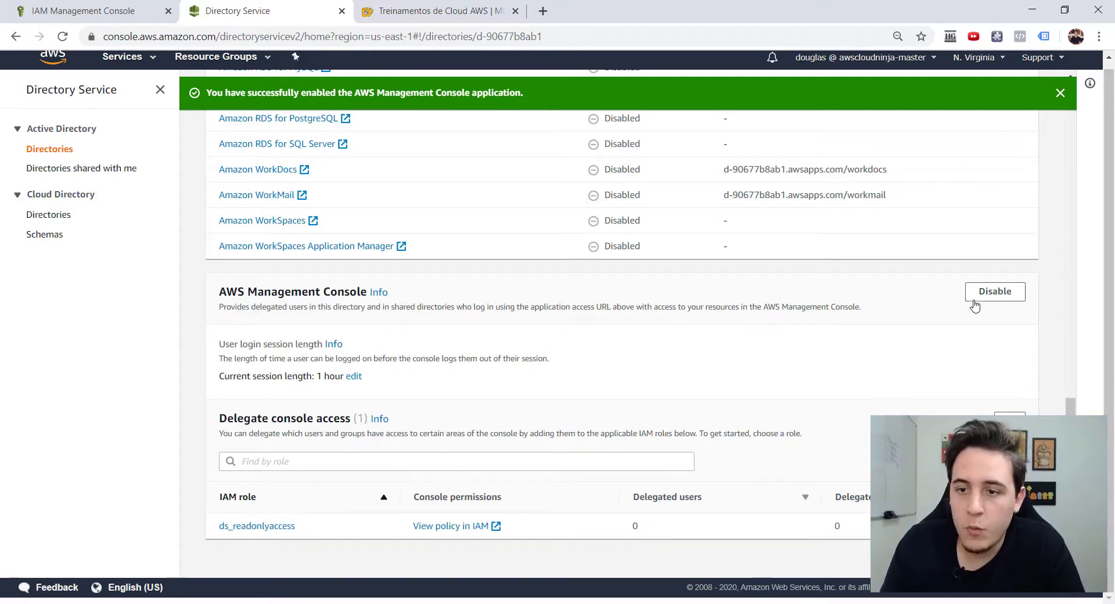
pyautogui.click(247, 527)
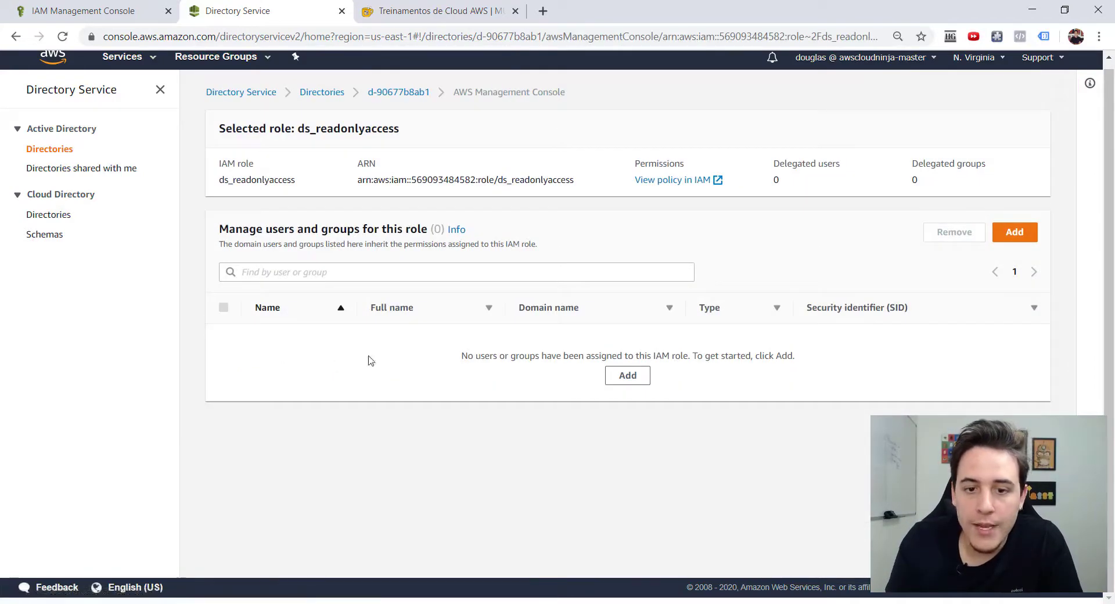
pyautogui.click(323, 272)
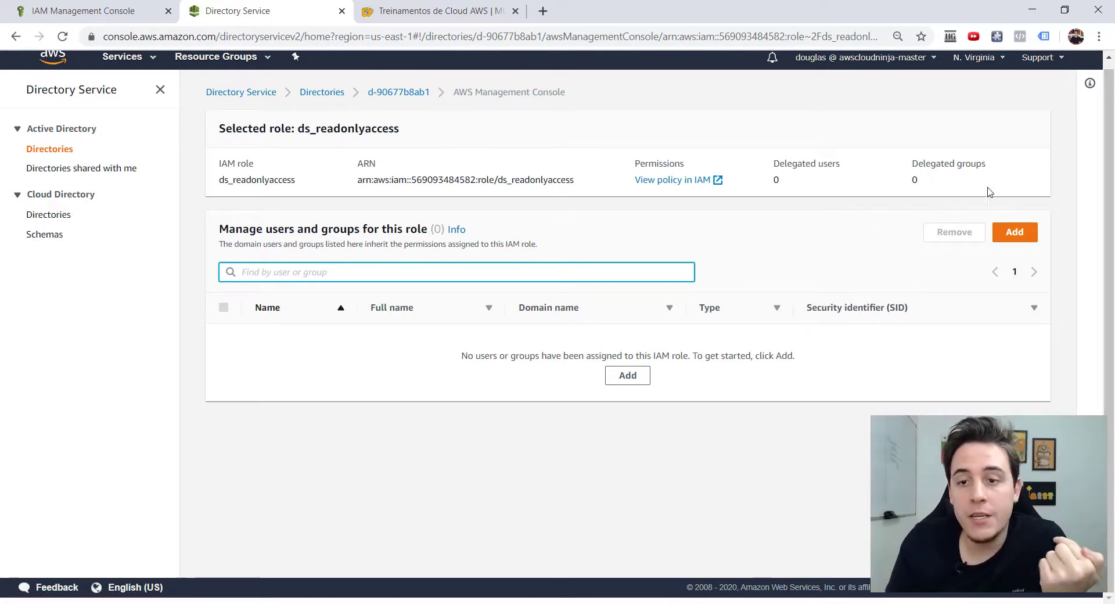
pyautogui.click(1015, 232)
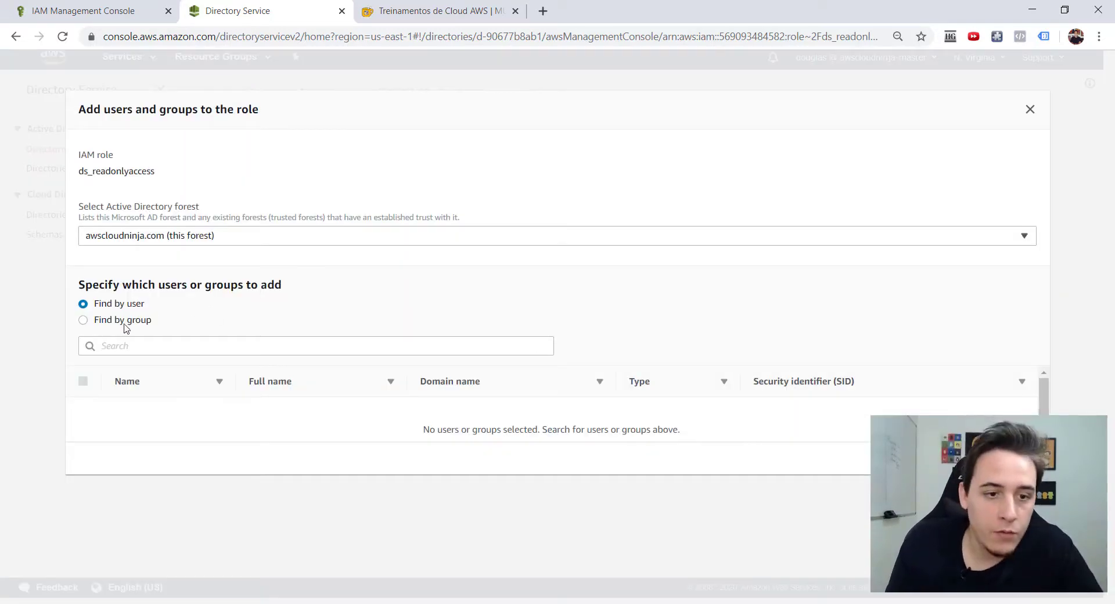
pyautogui.click(152, 342)
pyautogui.write('douglas')
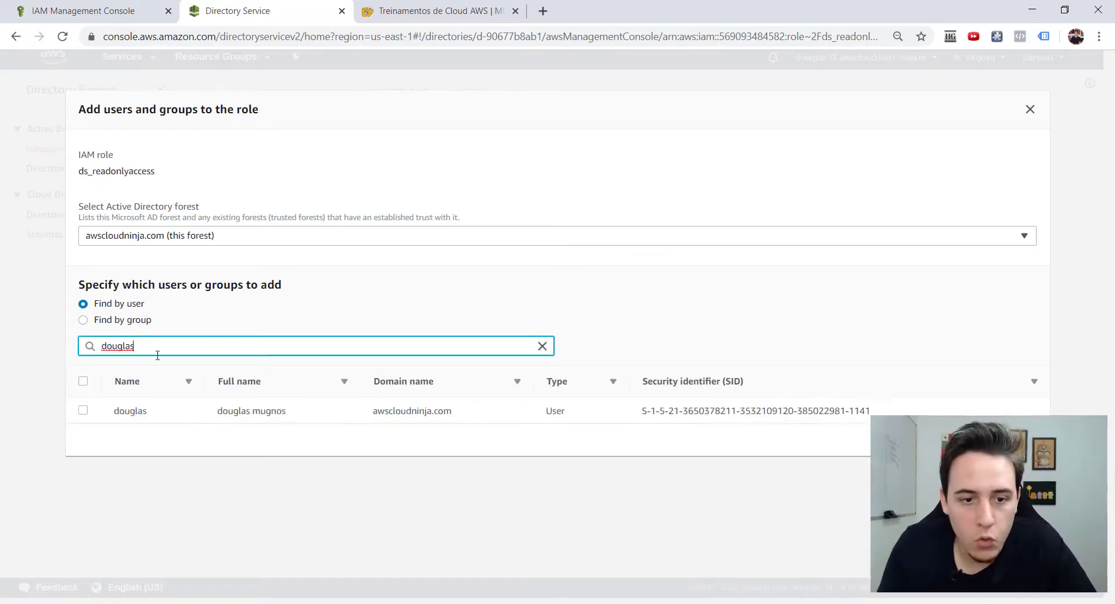
pyautogui.click(83, 411)
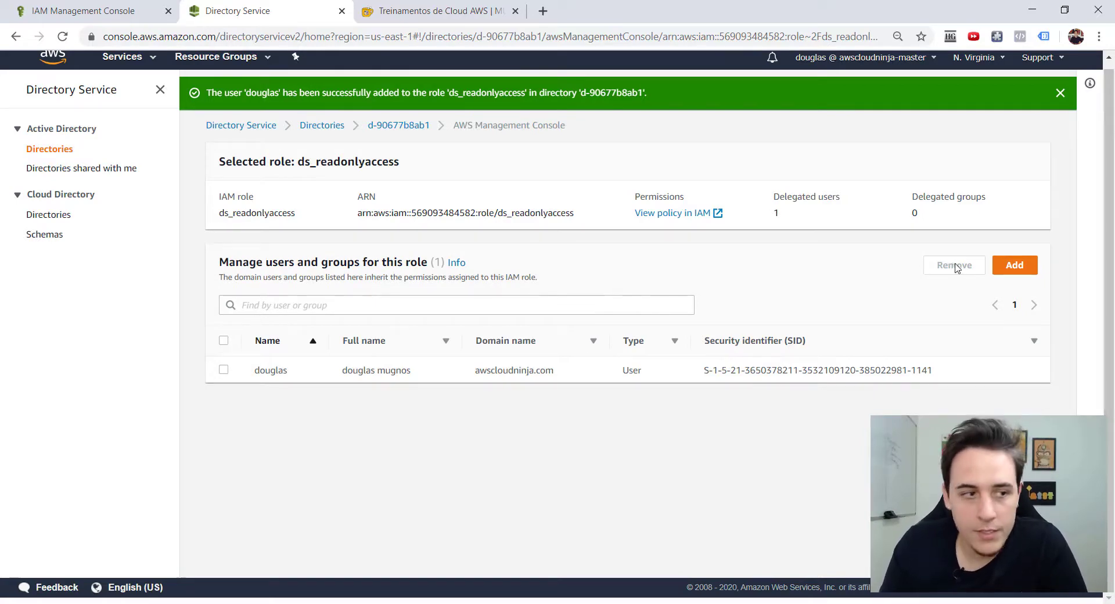
pyautogui.click(1021, 270)
pyautogui.click(1030, 111)
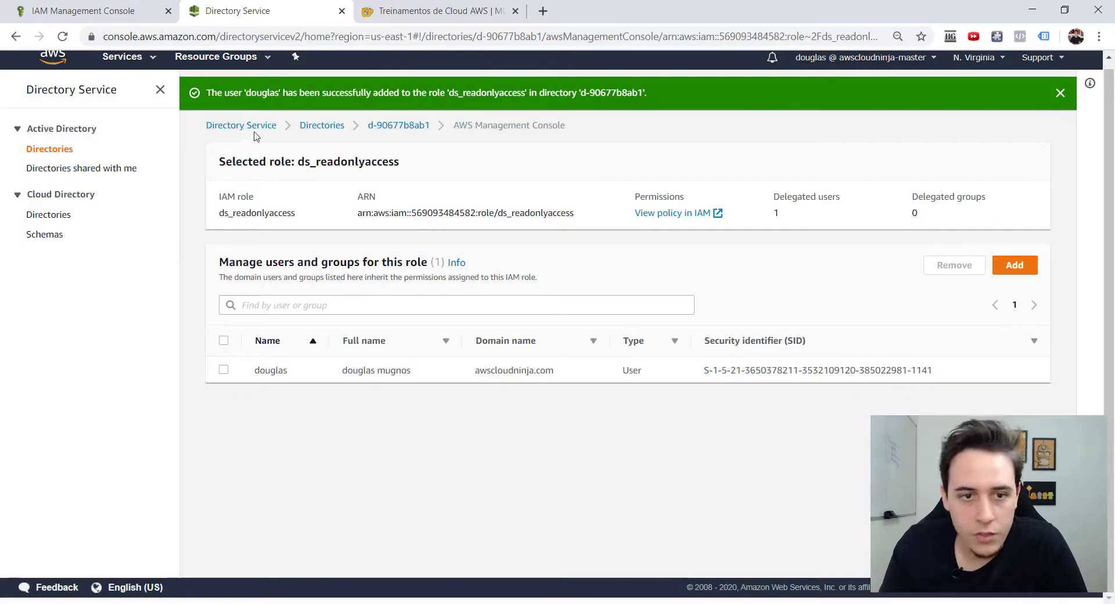
# Step: Return to the directory's details and examine the delegated user and group counts for ds_readonlyaccess
pyautogui.click(398, 125)
pyautogui.scroll(-10, 520, 296)
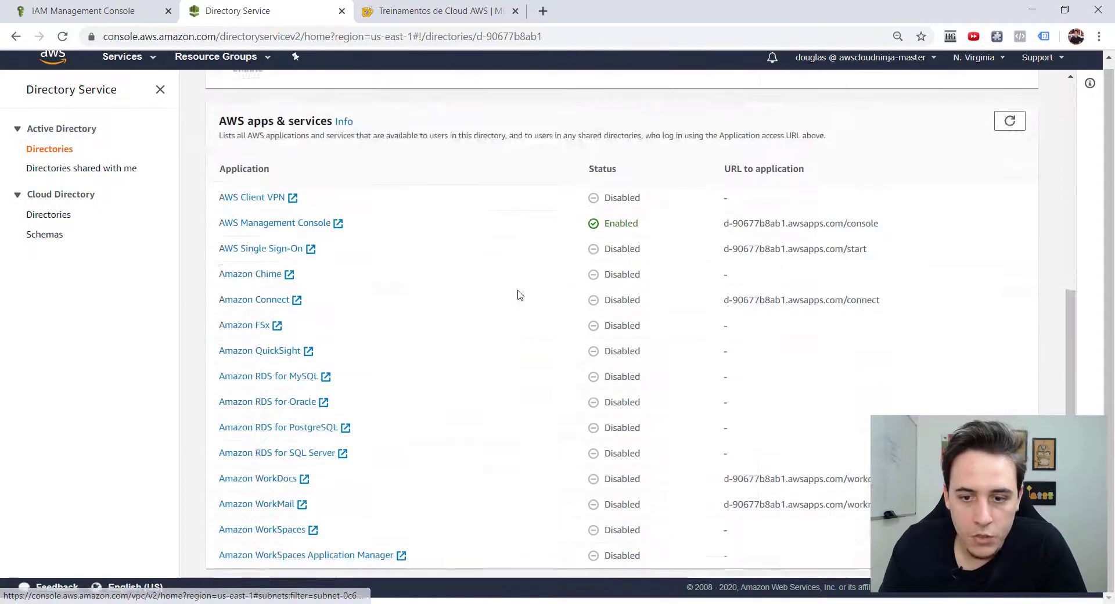
pyautogui.scroll(-5, 520, 295)
pyautogui.moveTo(622, 532); pyautogui.dragTo(667, 521)
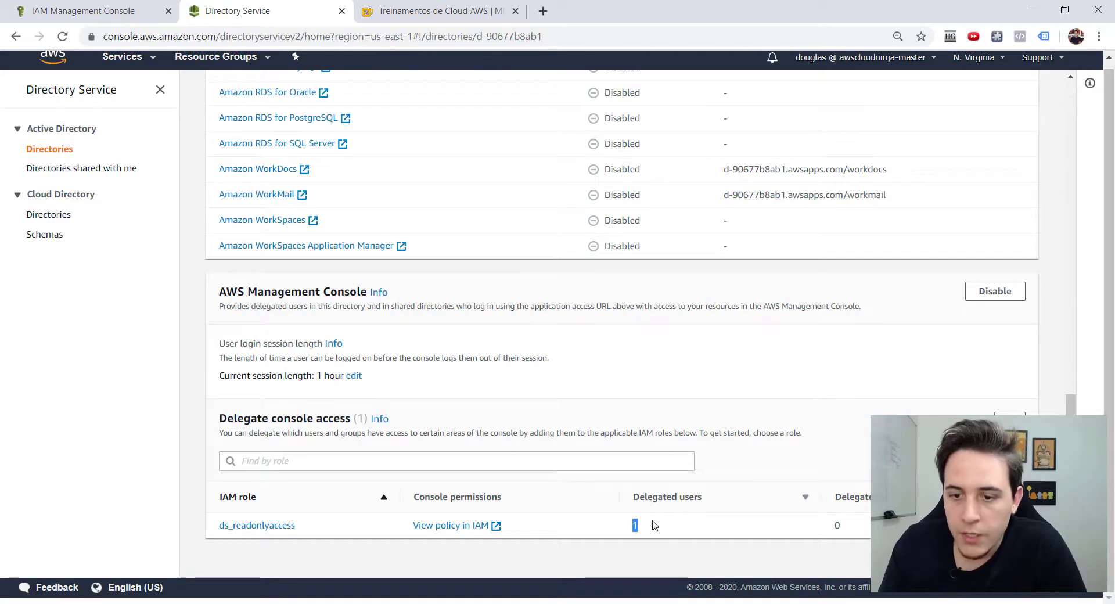
pyautogui.click(655, 523)
pyautogui.moveTo(865, 526); pyautogui.dragTo(829, 530)
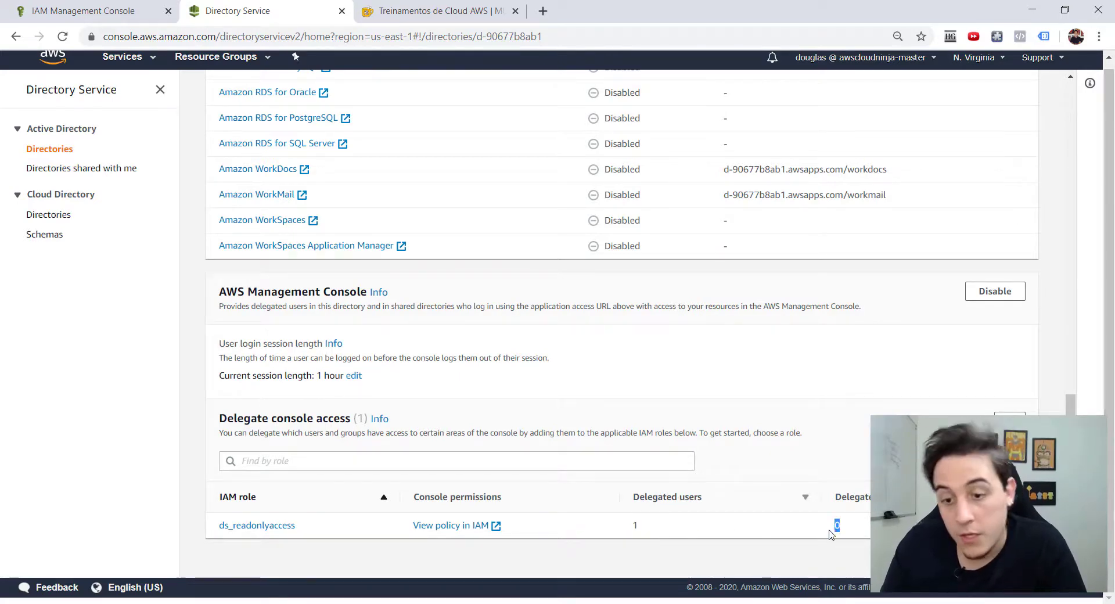
pyautogui.scroll(1, 337, 515)
pyautogui.scroll(-1, 337, 515)
pyautogui.scroll(7, 446, 473)
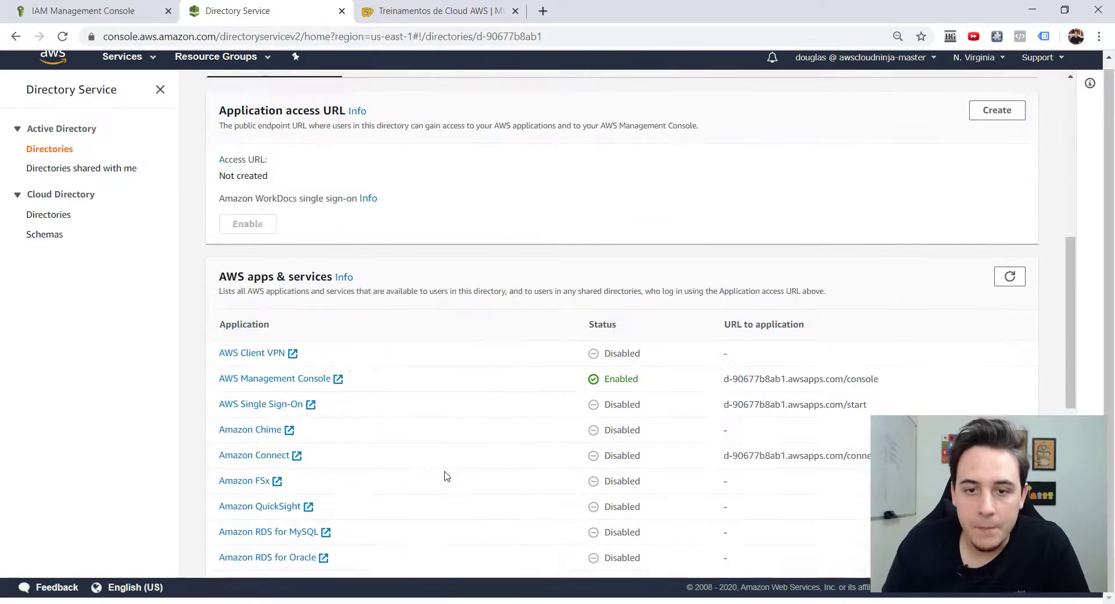
pyautogui.scroll(-7, 470, 458)
pyautogui.scroll(-1, 471, 459)
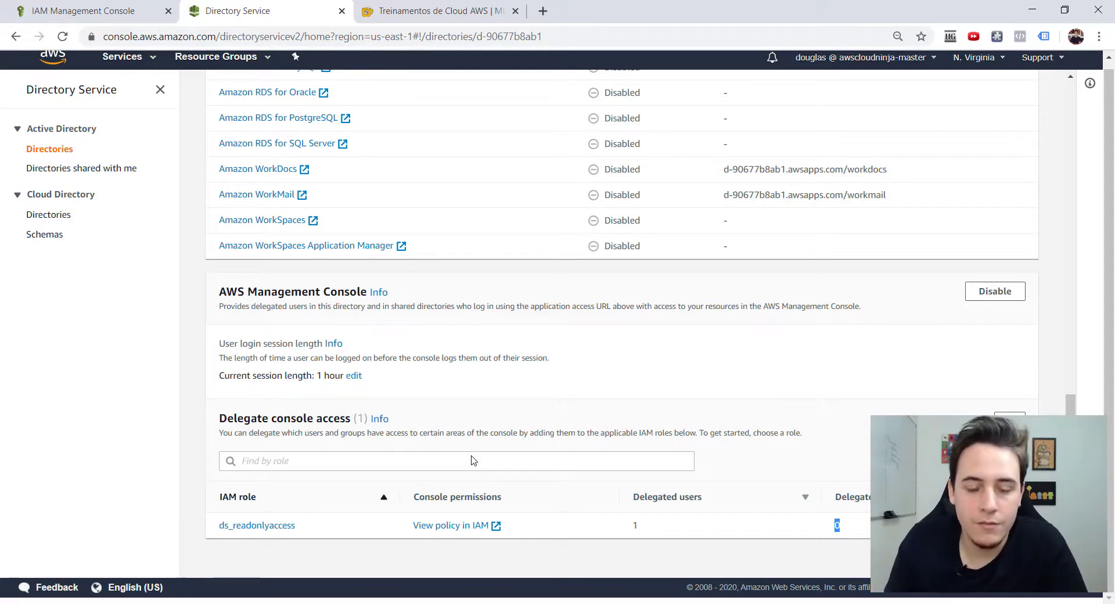
# Step: Create the directory's application access URL, trying the name awscloudninja before using awscloudninja-temp
pyautogui.scroll(8, 482, 425)
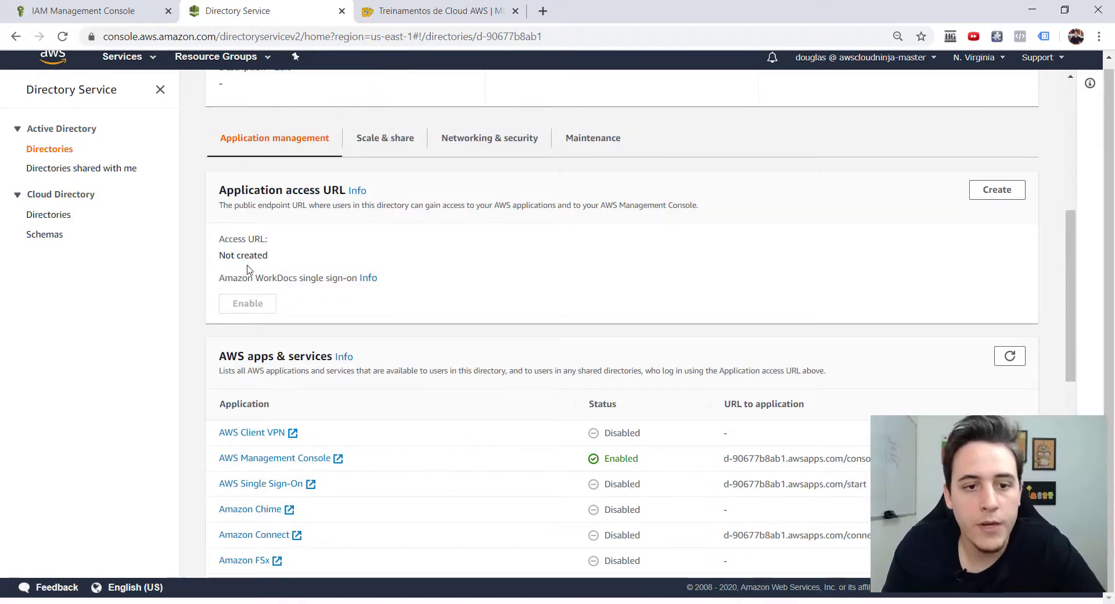
pyautogui.moveTo(223, 183); pyautogui.dragTo(342, 189)
pyautogui.click(995, 194)
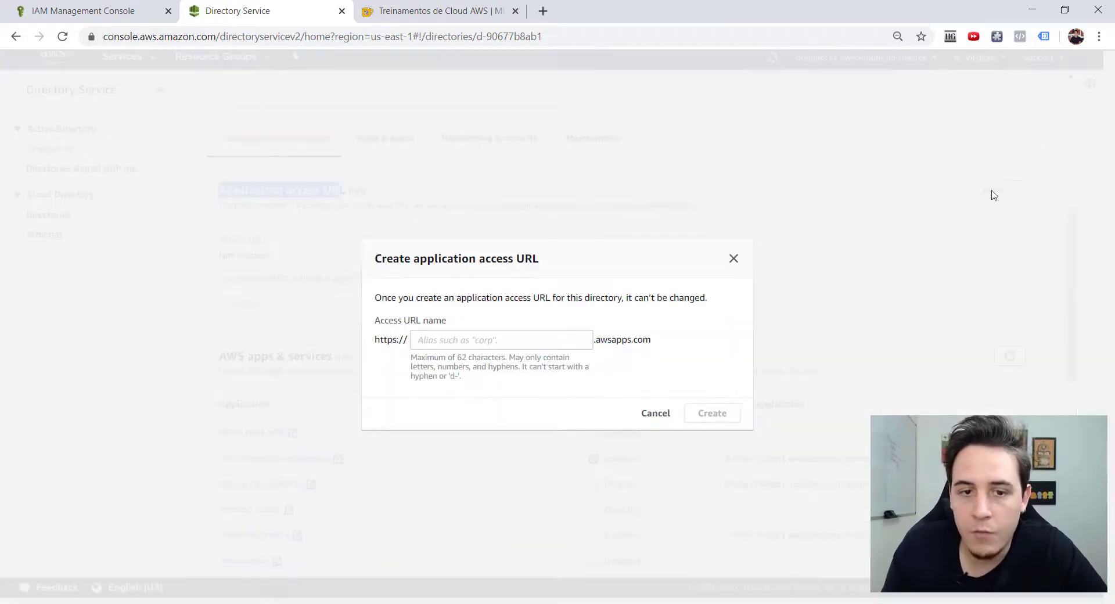
pyautogui.click(494, 339)
pyautogui.write('aw')
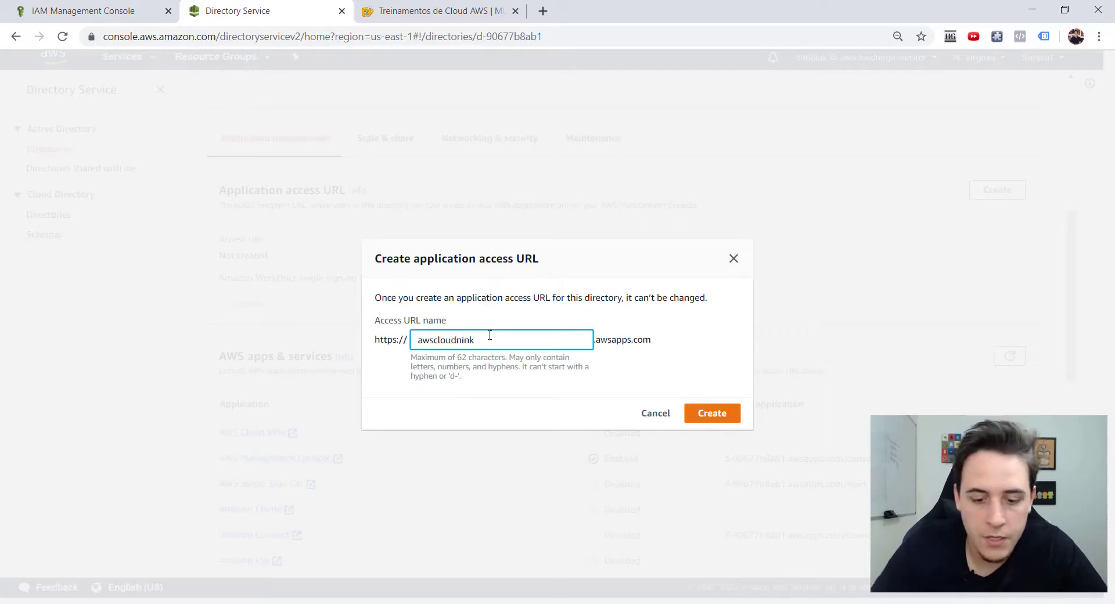
pyautogui.write('scloudninja')
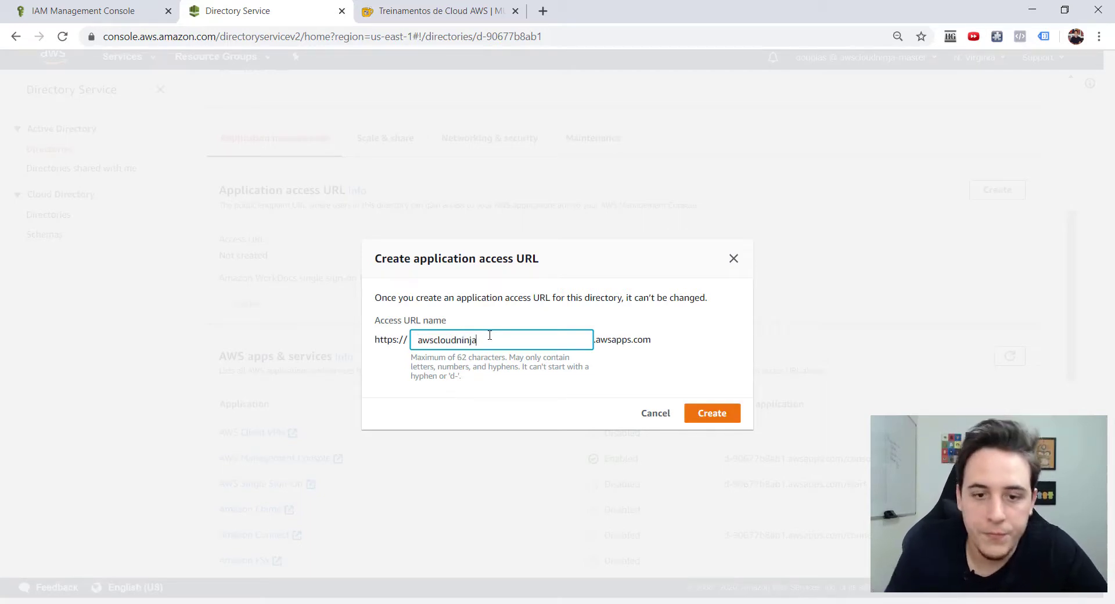
pyautogui.click(710, 414)
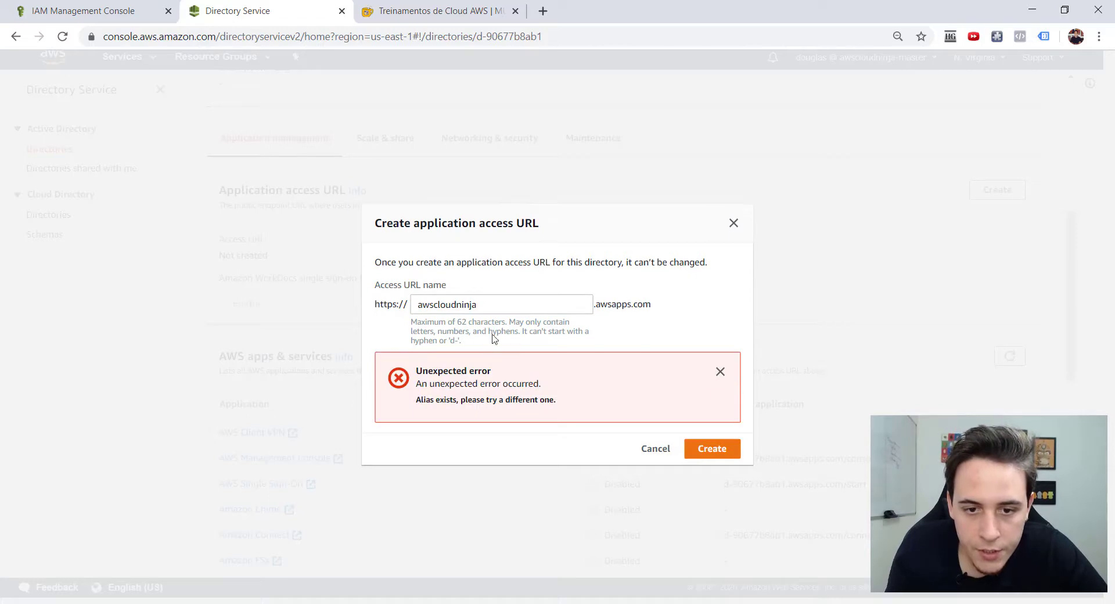
pyautogui.click(503, 305)
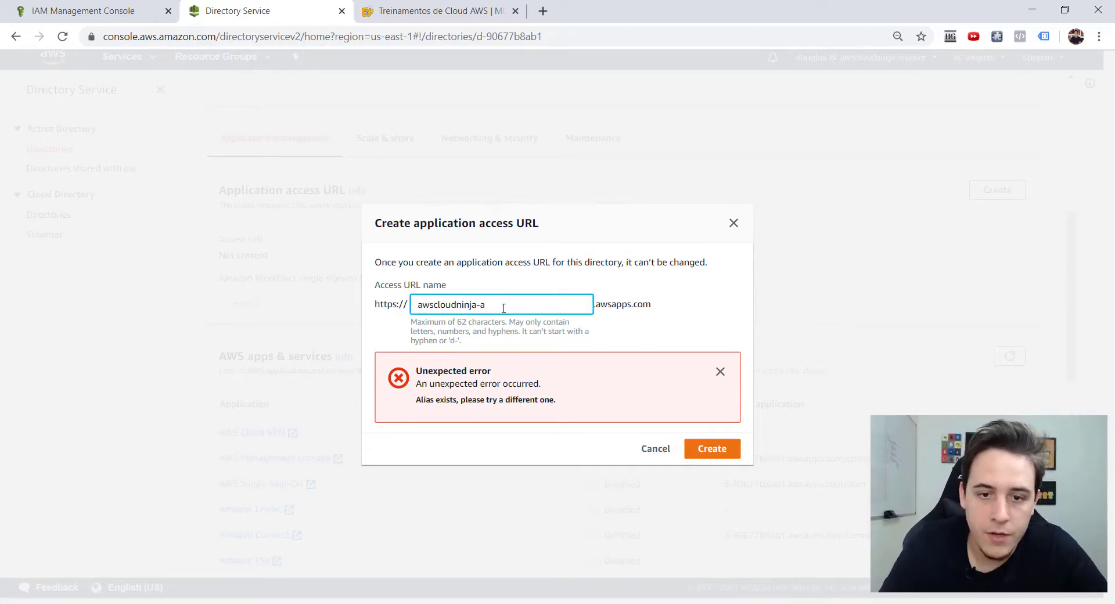
pyautogui.click(714, 450)
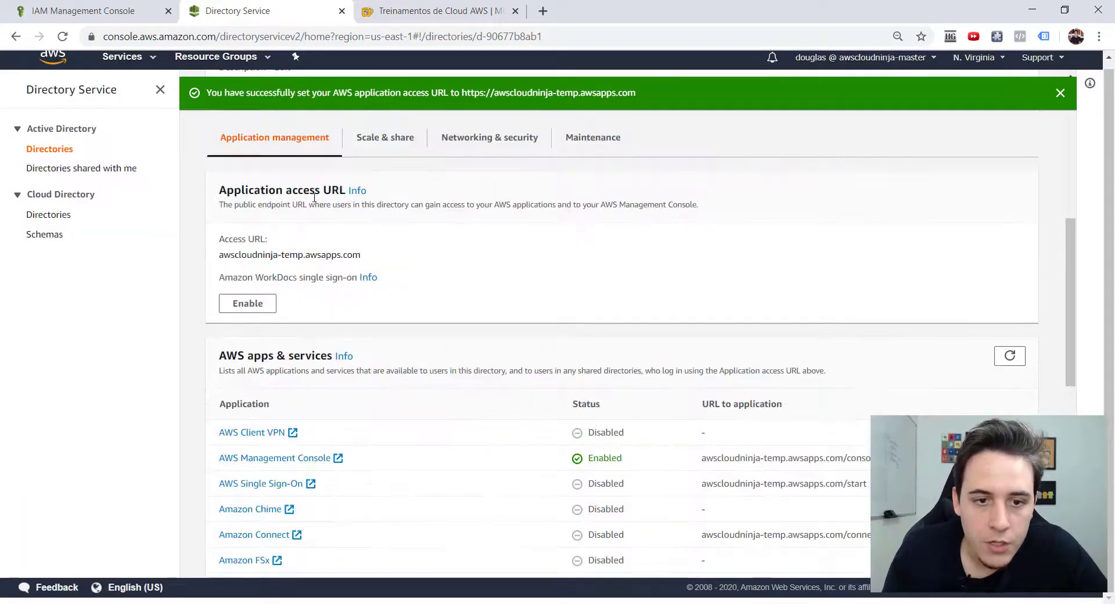
# Step: Copy the directory's new access URL and load it in an incognito browser window
pyautogui.moveTo(366, 273); pyautogui.dragTo(222, 278)
pyautogui.hotkey('ctrl', 'c')
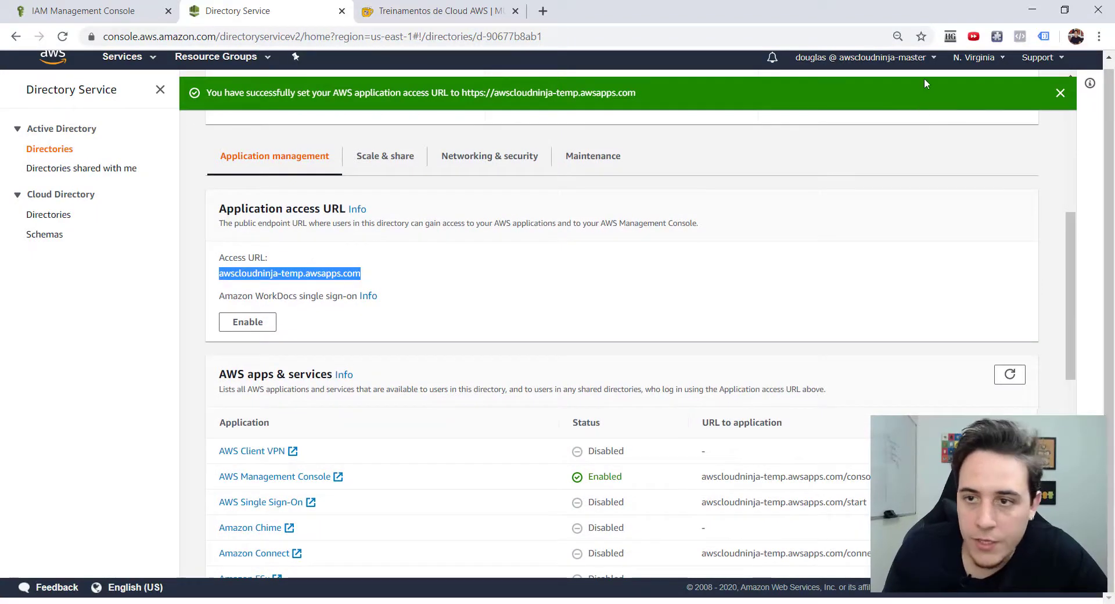
pyautogui.click(1099, 36)
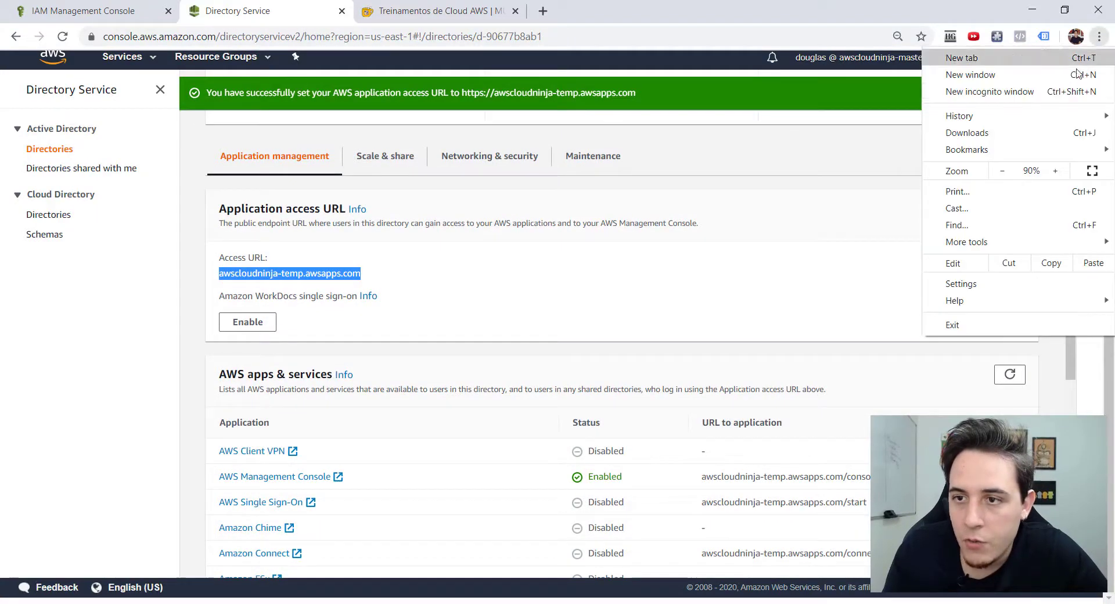
pyautogui.click(1050, 92)
pyautogui.hotkey('ctrl', 'v')
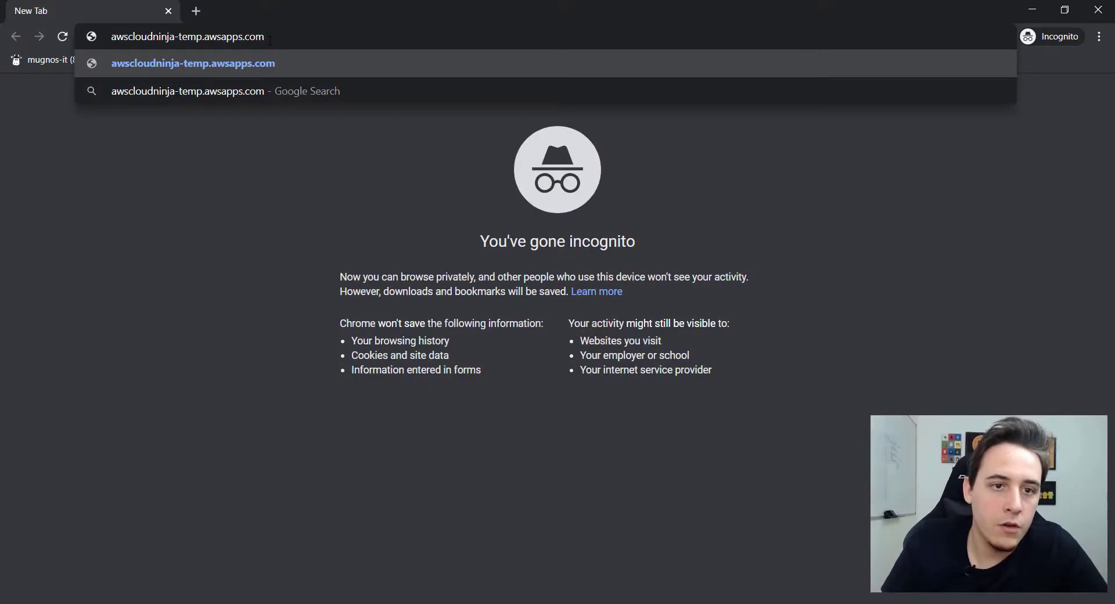
pyautogui.press('Return')
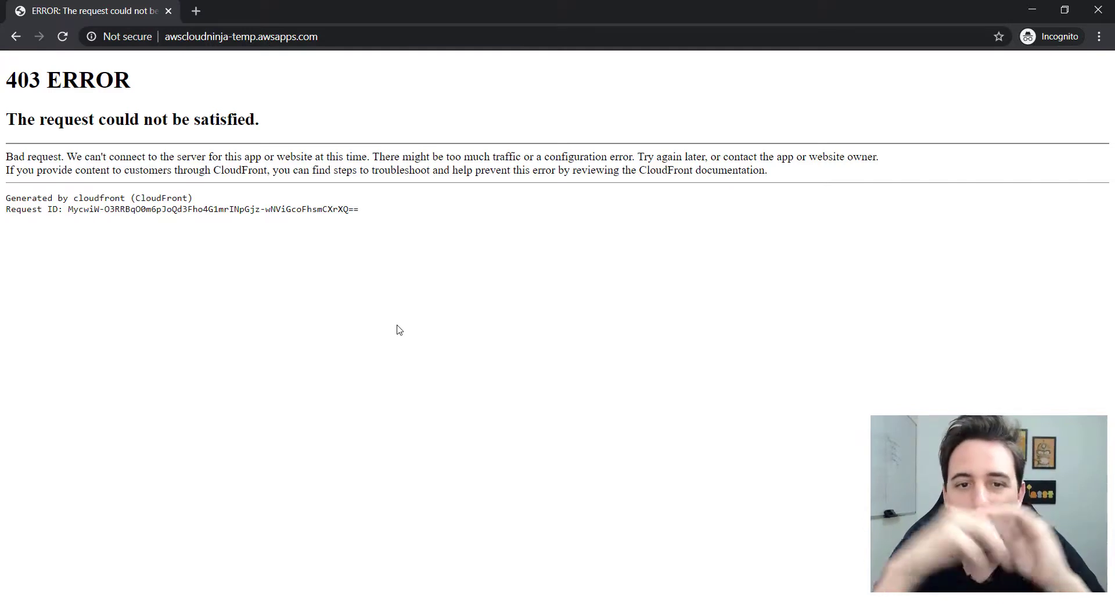
# Step: Reload the access URL page several times to retry the connection, closing the extra blank tab
pyautogui.press('F5')
pyautogui.press('F5')
pyautogui.press('F5')
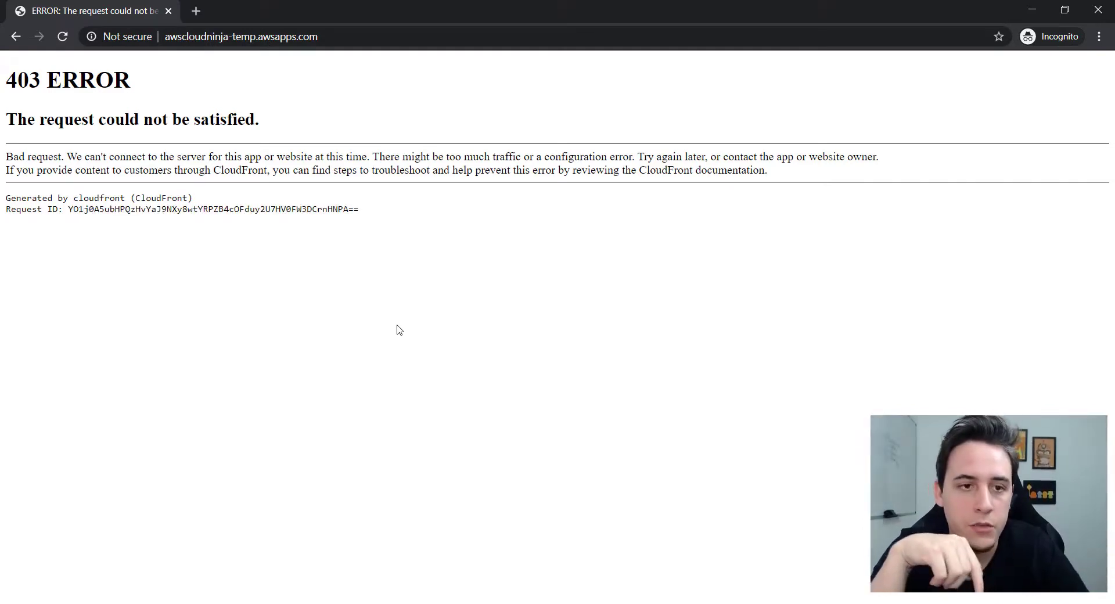
pyautogui.hotkey('ctrl', 't')
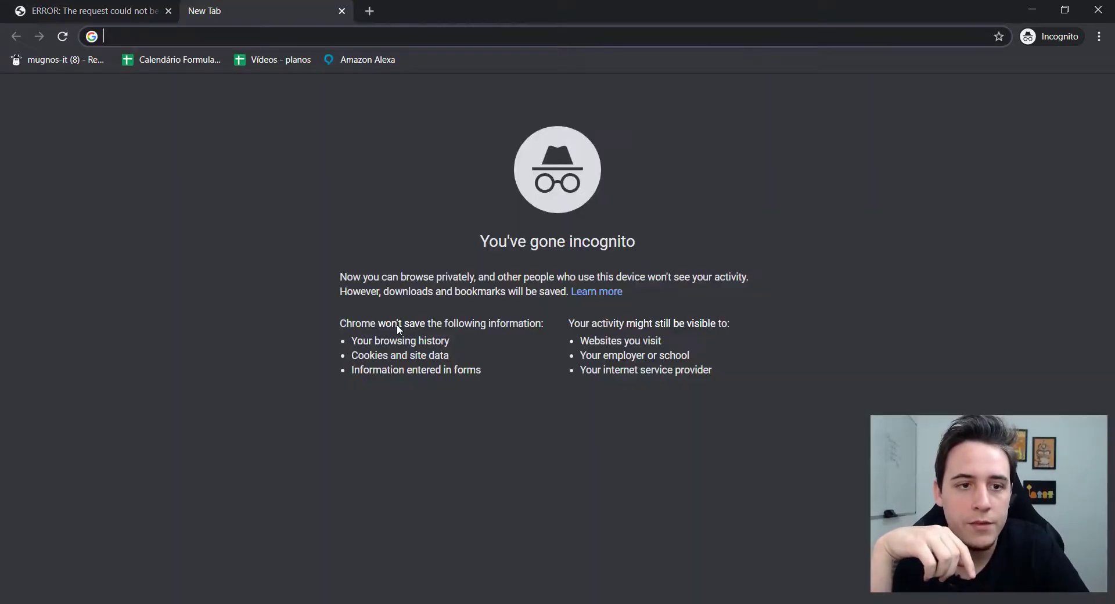
pyautogui.click(269, 197)
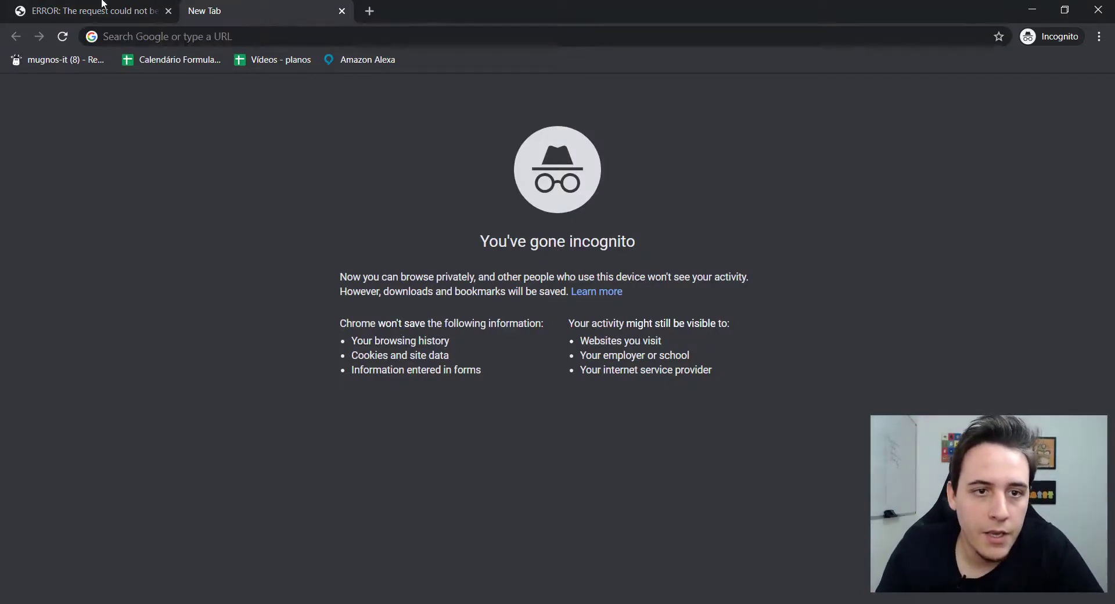
pyautogui.hotkey('ctrl', 'shift', 'Tab')
pyautogui.press('F5')
pyautogui.middleClick(232, 12)
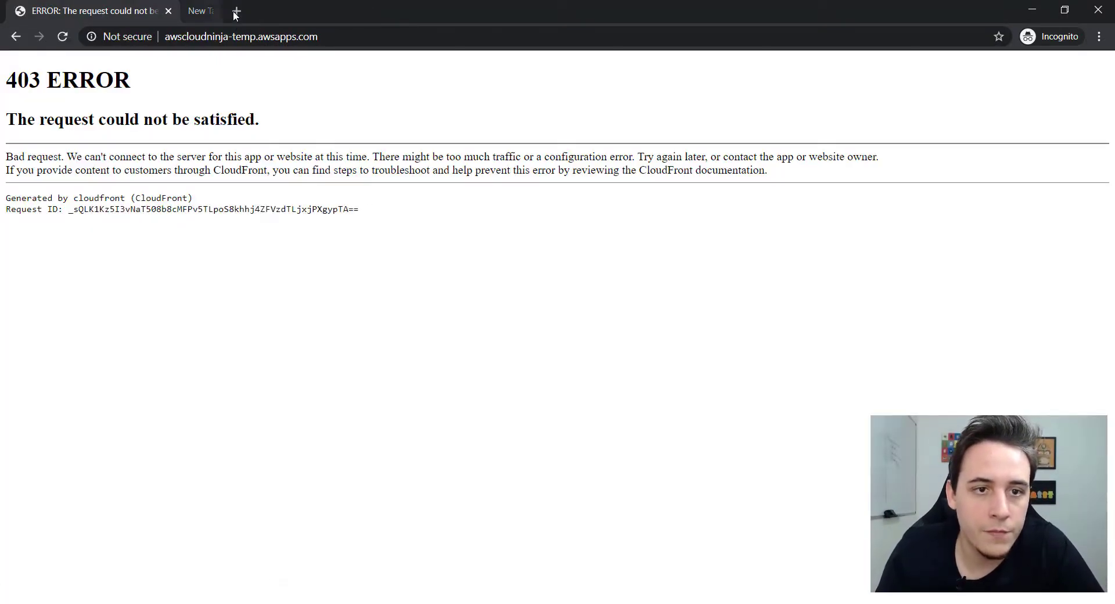
# Step: Copy the base access URL and load awscloudninja-temp.awsapps.com/console in the same tab
pyautogui.click(332, 34)
pyautogui.hotkey('ctrl', 'c')
pyautogui.click(332, 34)
pyautogui.write('/conso')
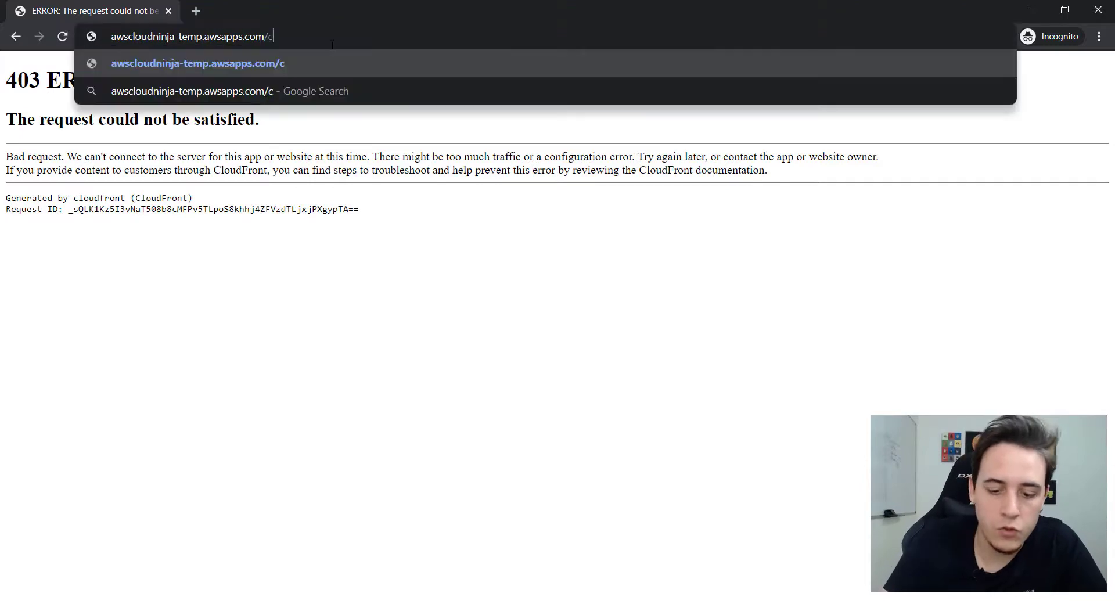
pyautogui.write('le')
pyautogui.press('Return')
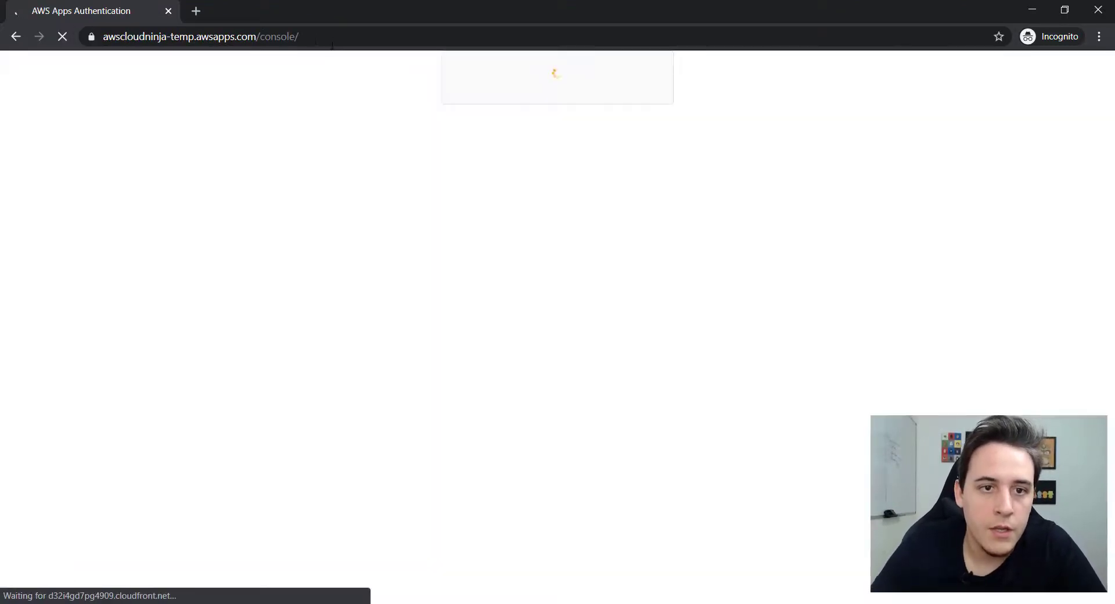
# Step: Load the base access URL without the console path in a separate tab, and close that tab
pyautogui.click(195, 11)
pyautogui.hotkey('ctrl', 'v')
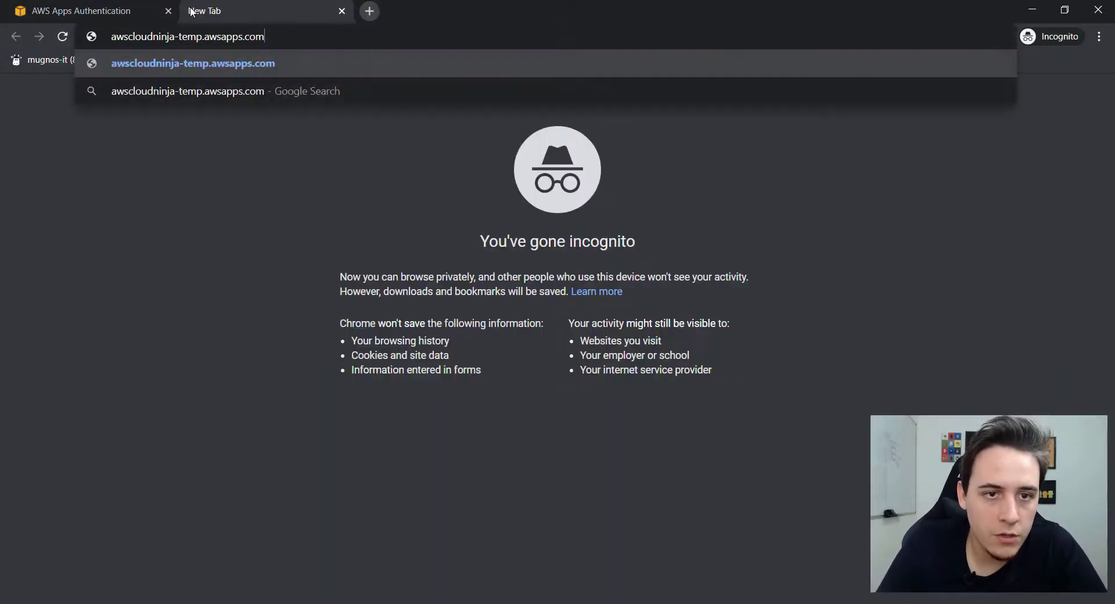
pyautogui.press('Return')
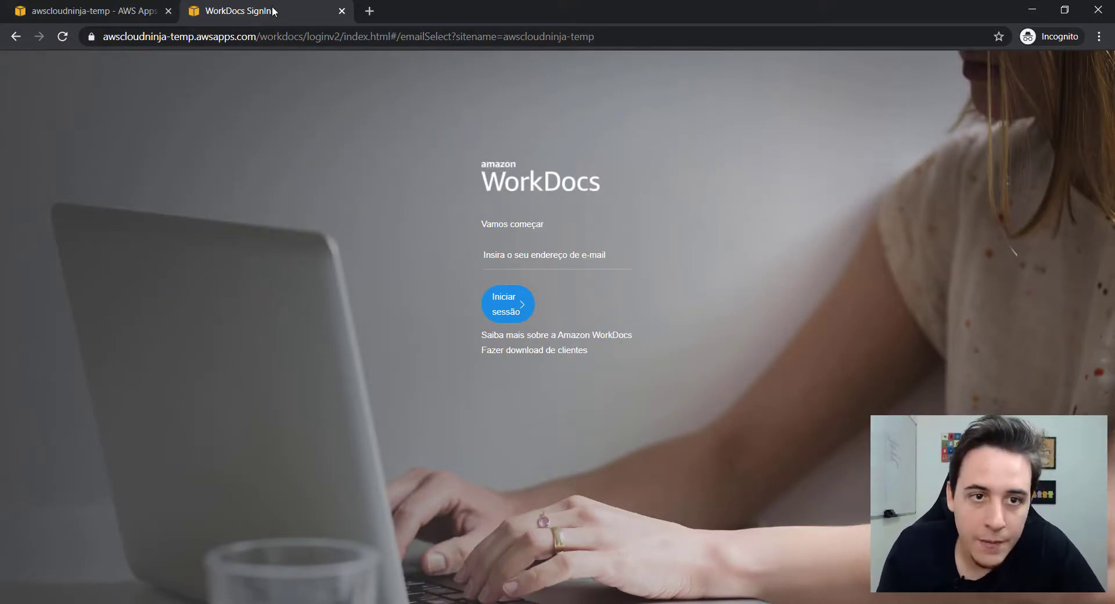
pyautogui.middleClick(249, 11)
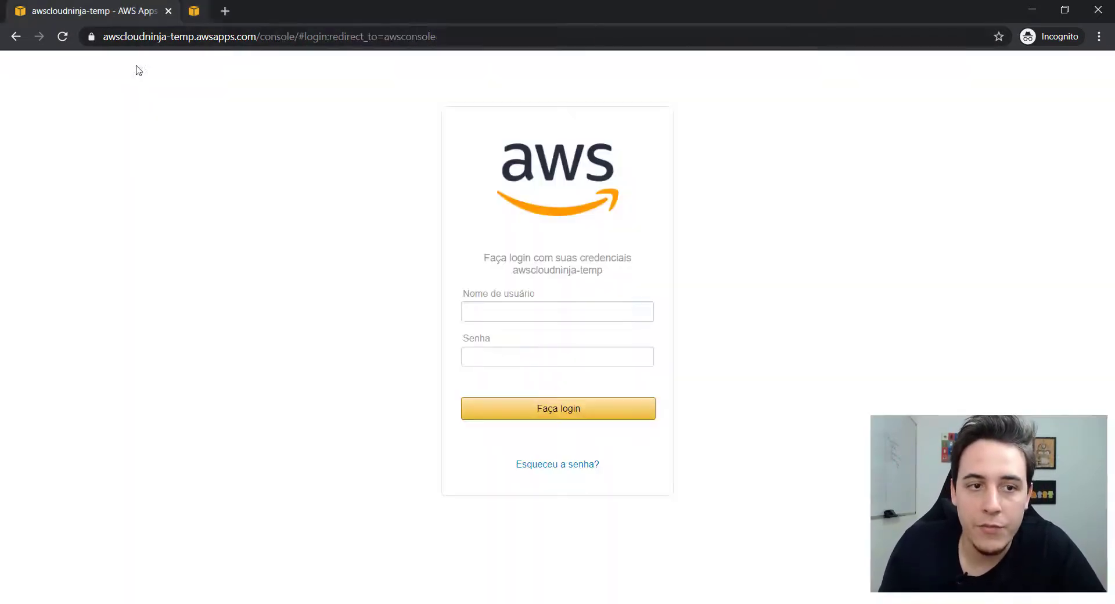
# Step: Examine the redirect part of the console login address and load awscloudninja-temp.awsapps.com in a new tab for comparison
pyautogui.moveTo(299, 36); pyautogui.dragTo(471, 46)
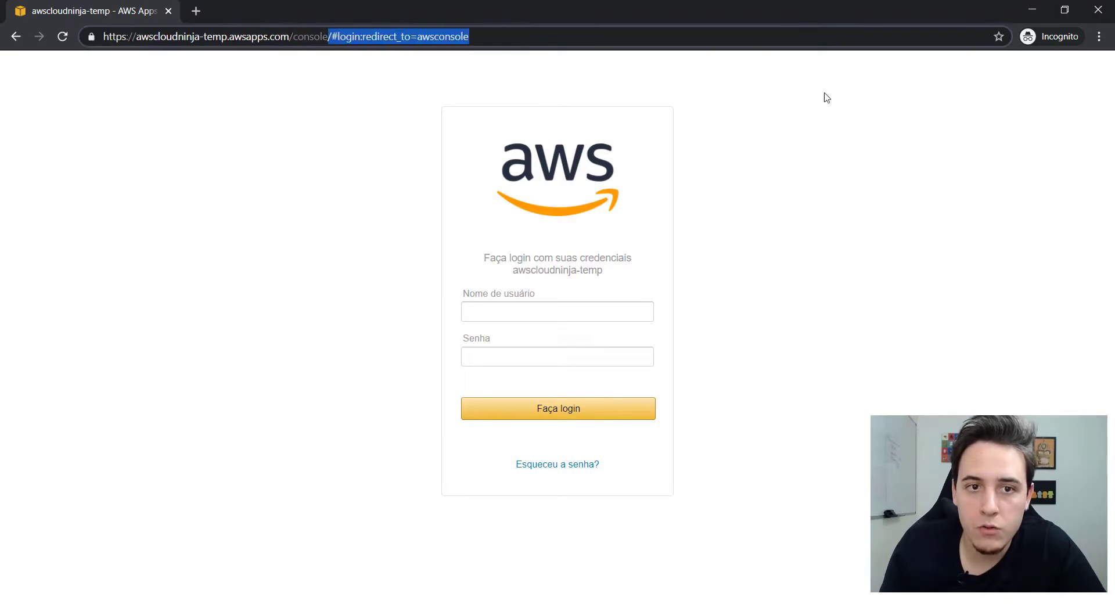
pyautogui.hotkey('ctrl', 't')
pyautogui.hotkey('ctrl', 'v')
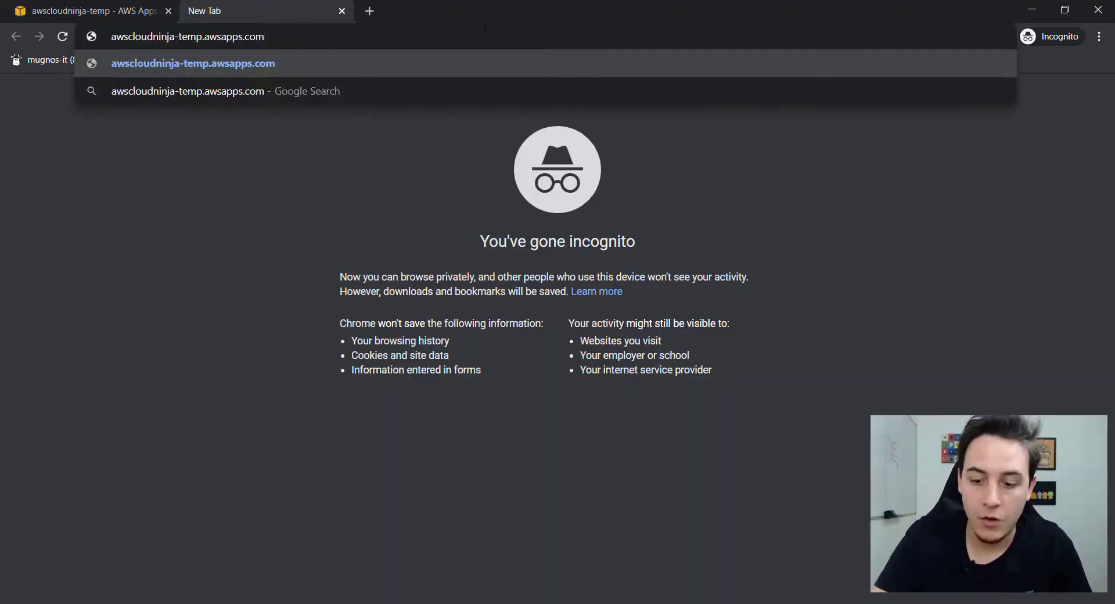
pyautogui.press('Return')
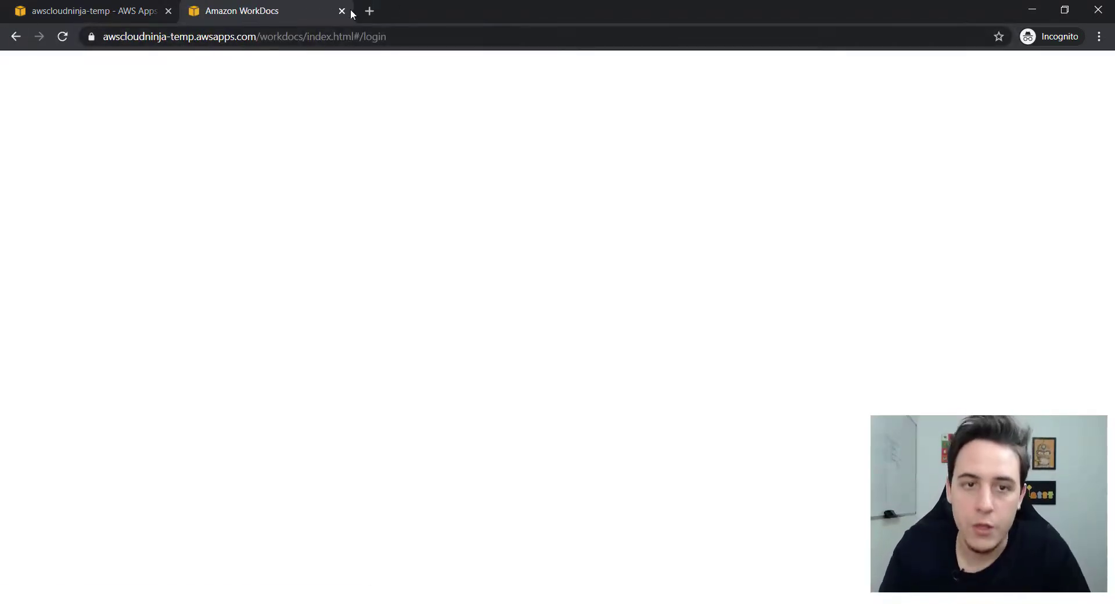
# Step: Close the Amazon WorkDocs tab and try to sign in on the console login page with the directory user's username and password
pyautogui.middleClick(321, 9)
pyautogui.click(509, 312)
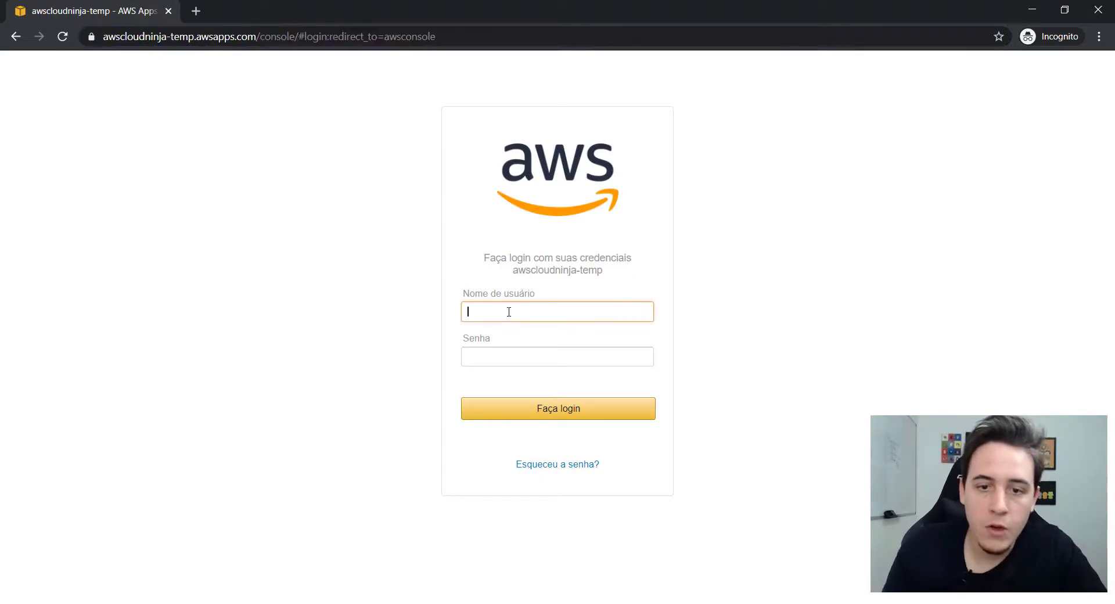
pyautogui.write('douglas')
pyautogui.press('Tab')
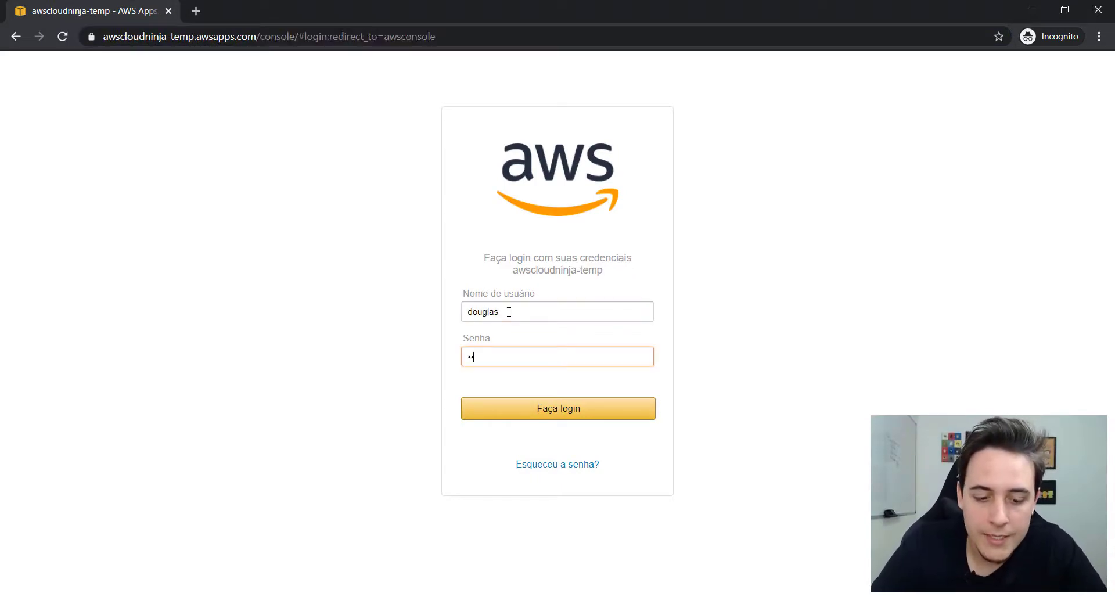
pyautogui.press('Return')
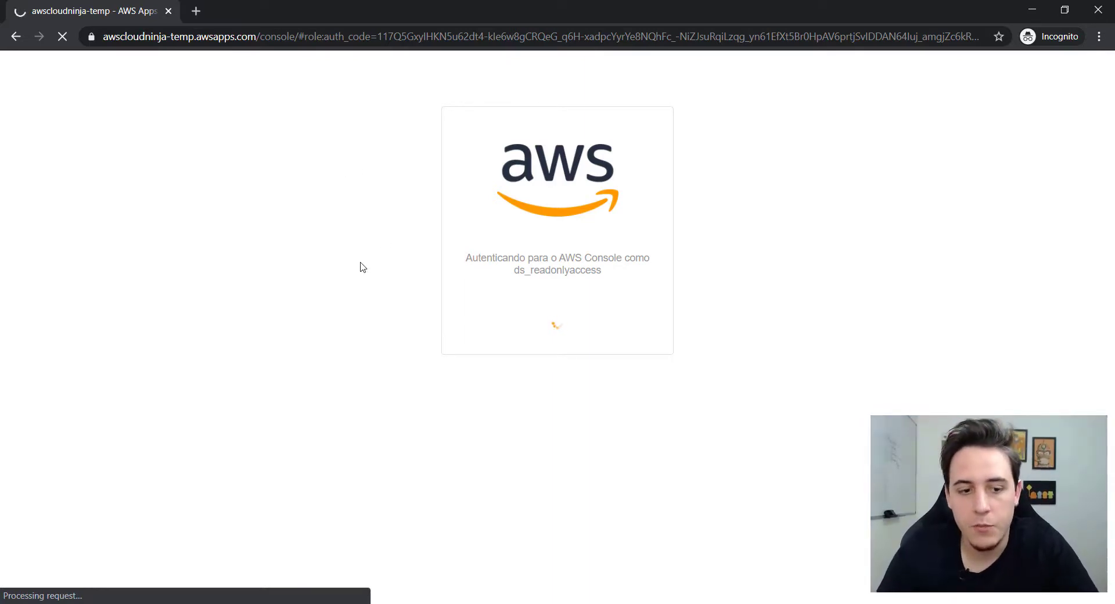
# Step: Re-enter the directory user's password on the console login form and sign in again
pyautogui.click(542, 360)
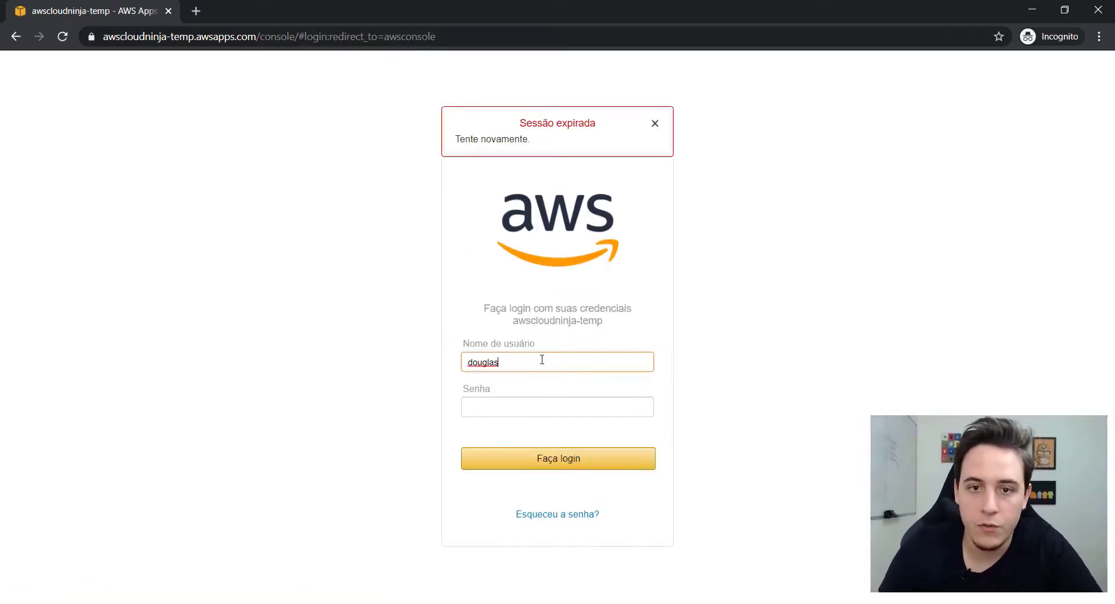
pyautogui.click(522, 407)
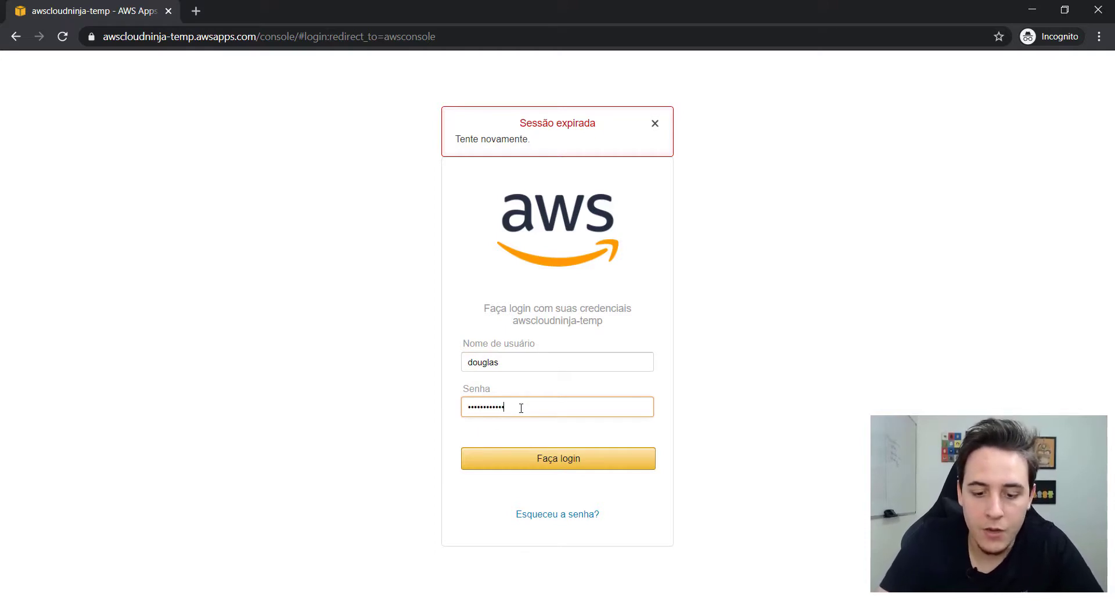
pyautogui.hotkey('ctrl', 'a')
pyautogui.write('••')
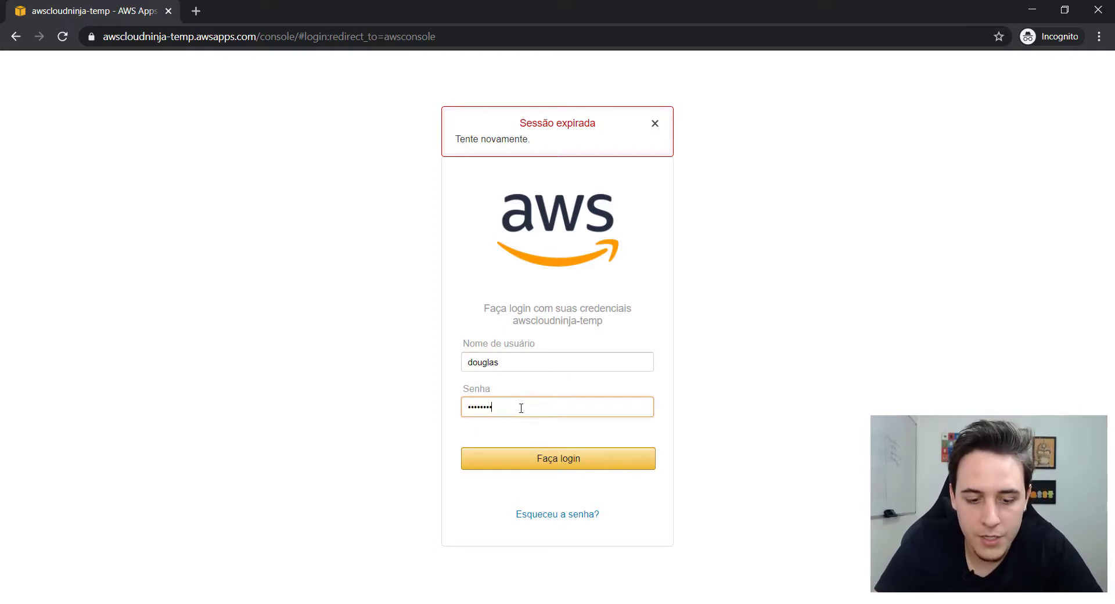
pyautogui.press('Return')
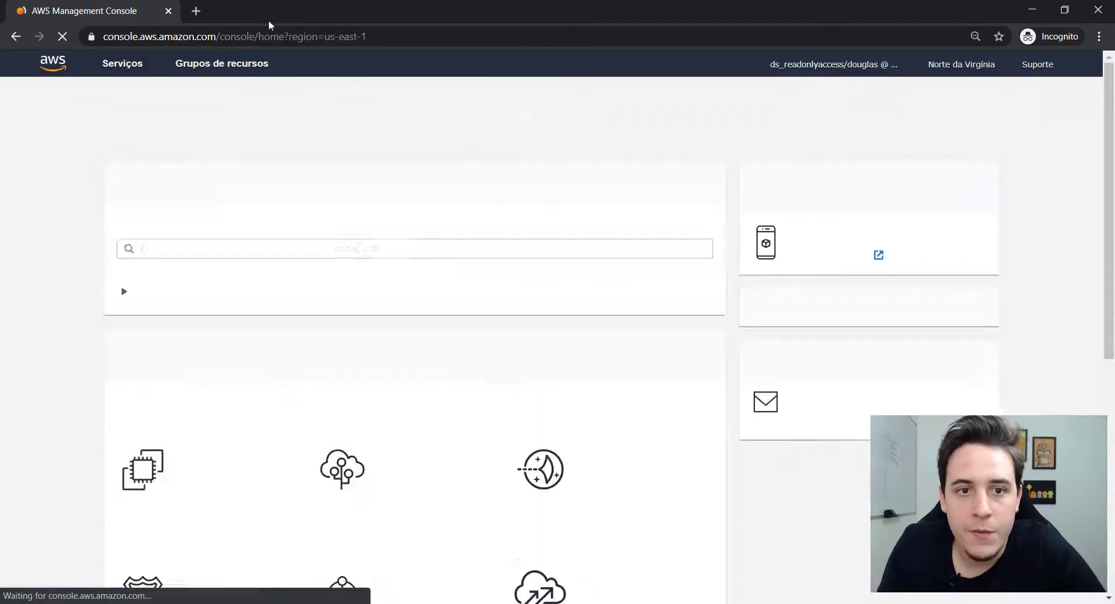
# Step: Check the federated login and account details of the signed-in user
pyautogui.click(847, 66)
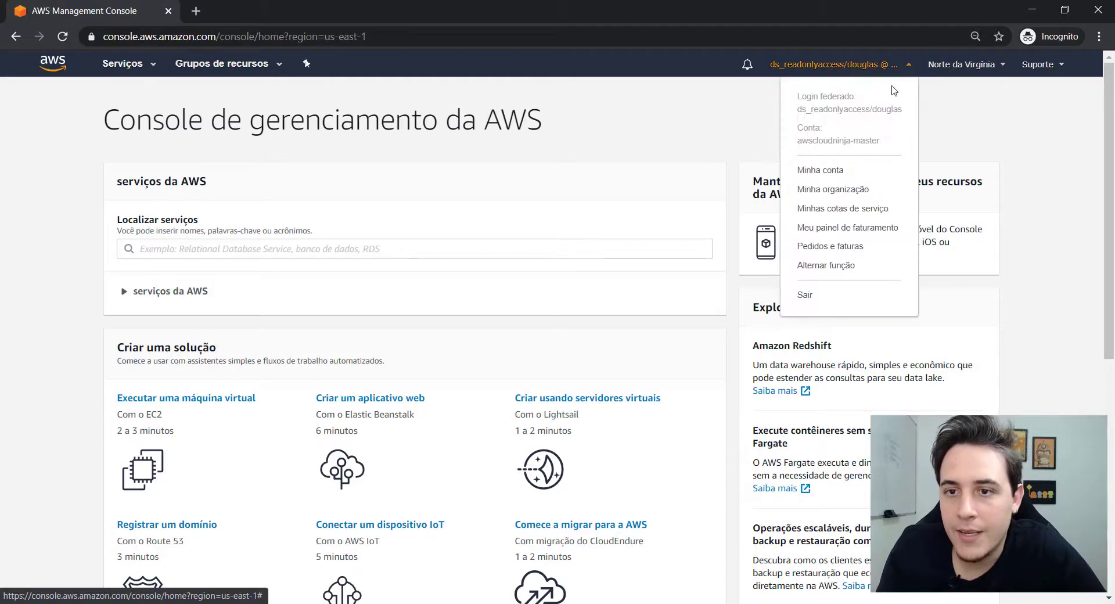
pyautogui.click(82, 346)
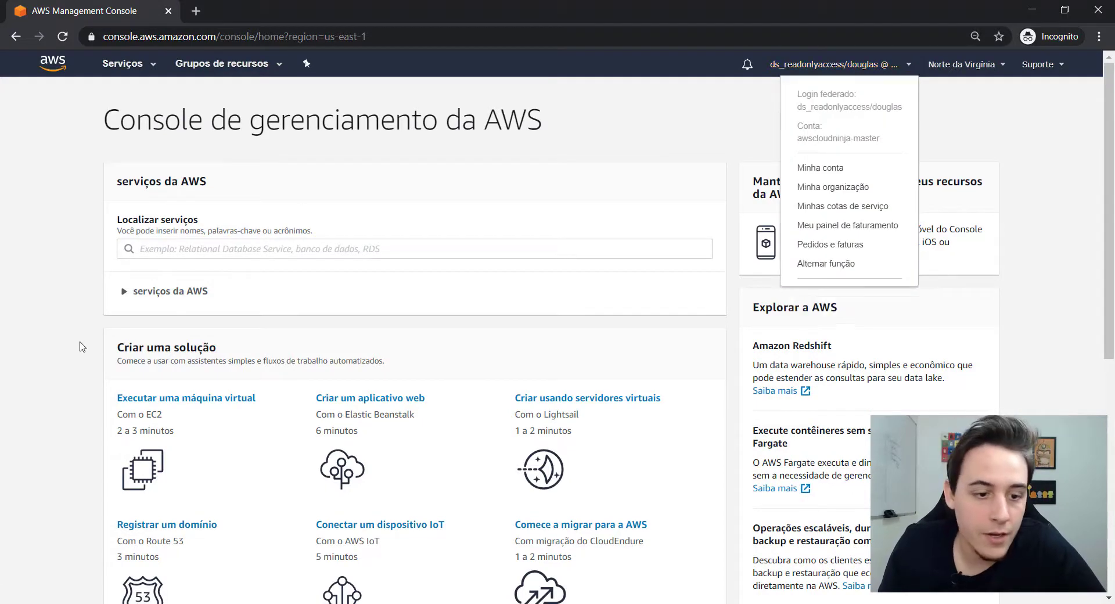
# Step: Find the EC2 service from the console home page and open its running instances list
pyautogui.click(193, 246)
pyautogui.write('ec2')
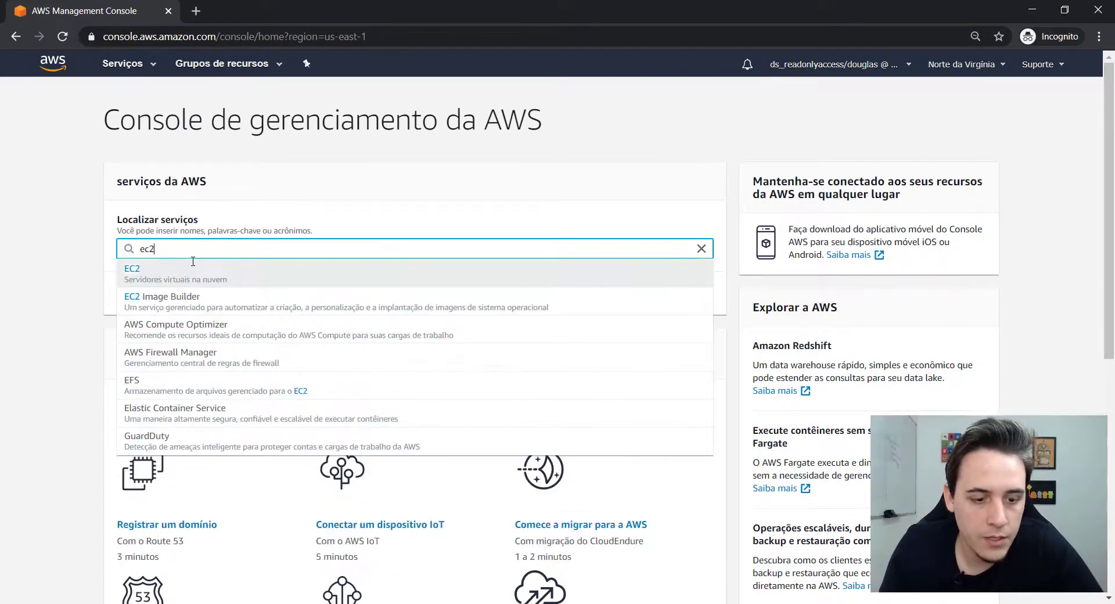
pyautogui.click(196, 280)
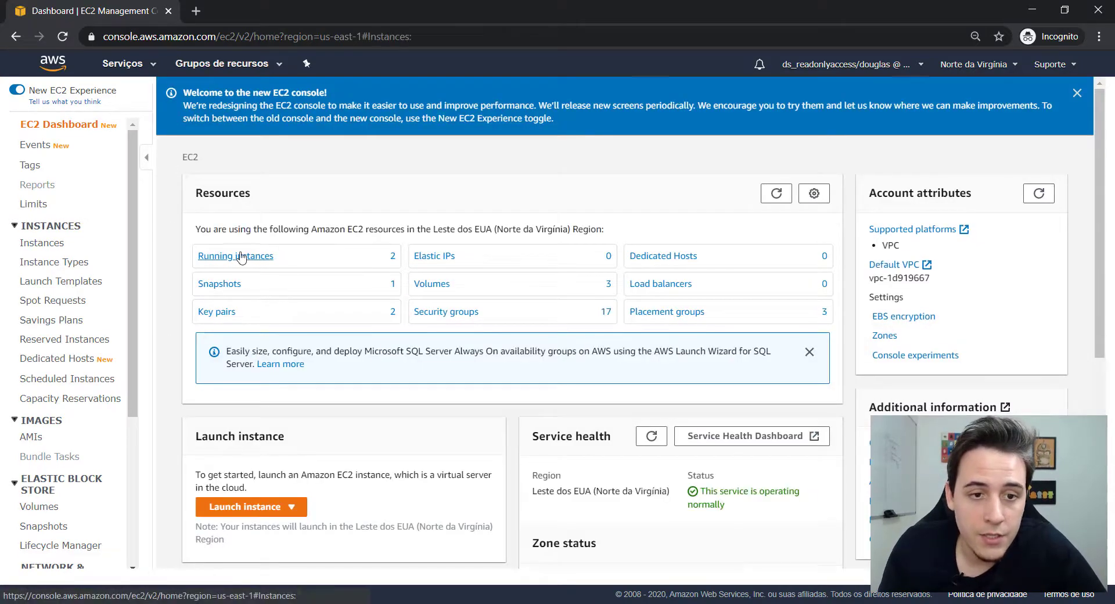
pyautogui.click(233, 255)
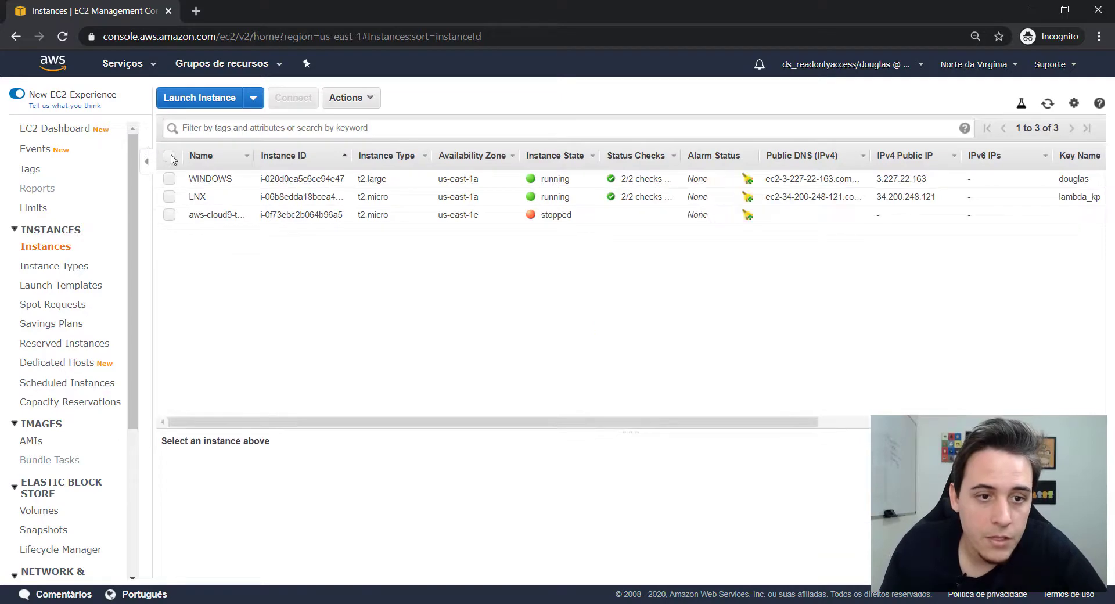
# Step: Select all the EC2 instances in the list and try to terminate them
pyautogui.click(169, 156)
pyautogui.click(256, 100)
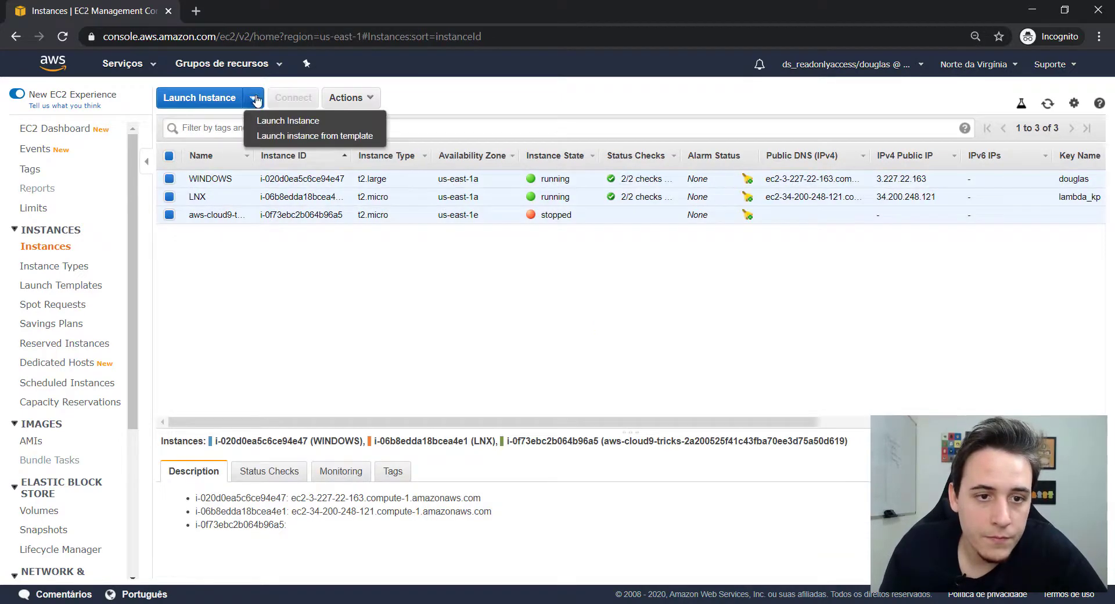
pyautogui.click(366, 98)
pyautogui.moveTo(420, 186)
pyautogui.click(499, 242)
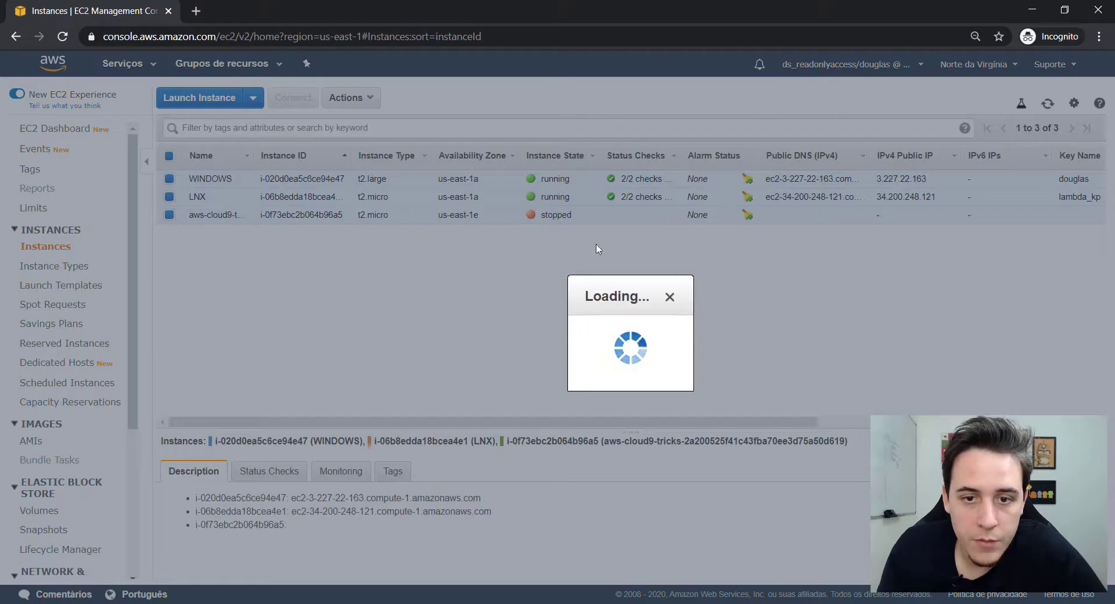
pyautogui.click(815, 442)
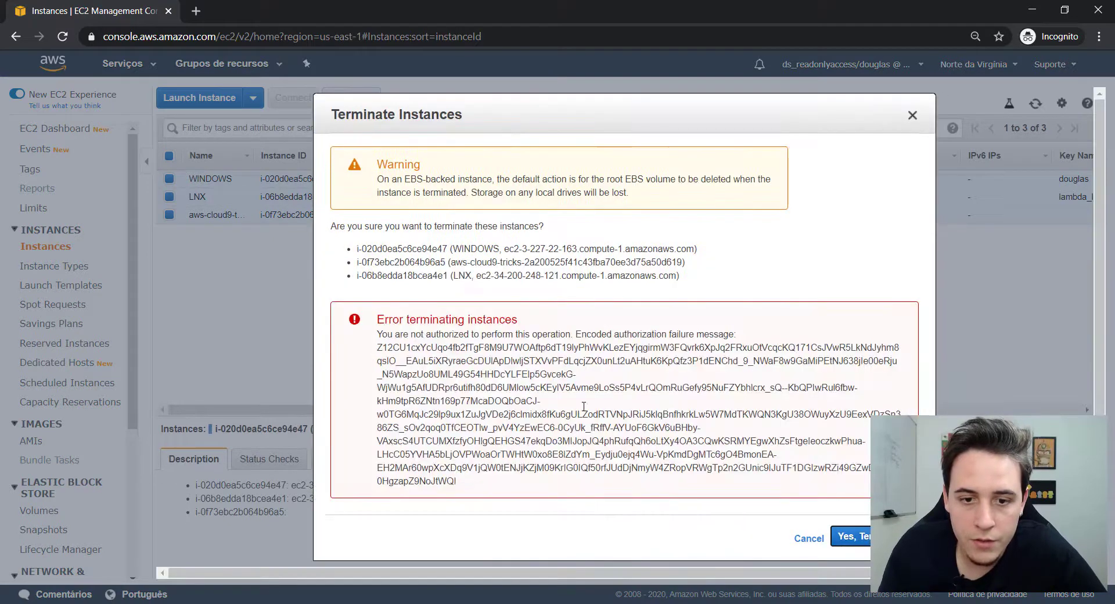
# Step: Examine the error details in the Terminate Instances dialog, and close the dialog
pyautogui.moveTo(499, 334); pyautogui.dragTo(636, 456)
pyautogui.click(636, 455)
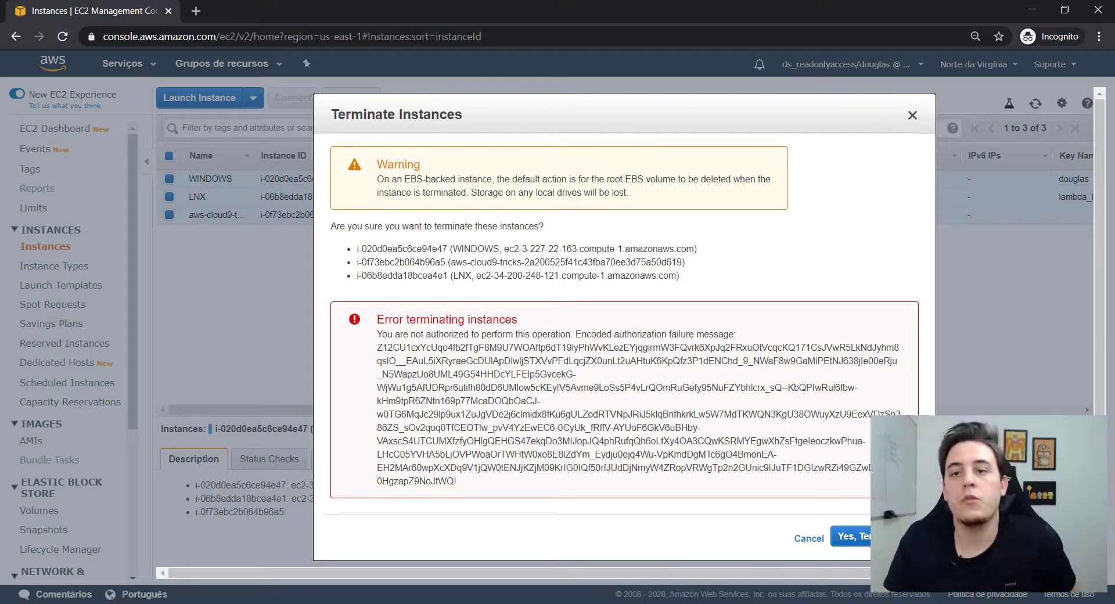
pyautogui.click(912, 114)
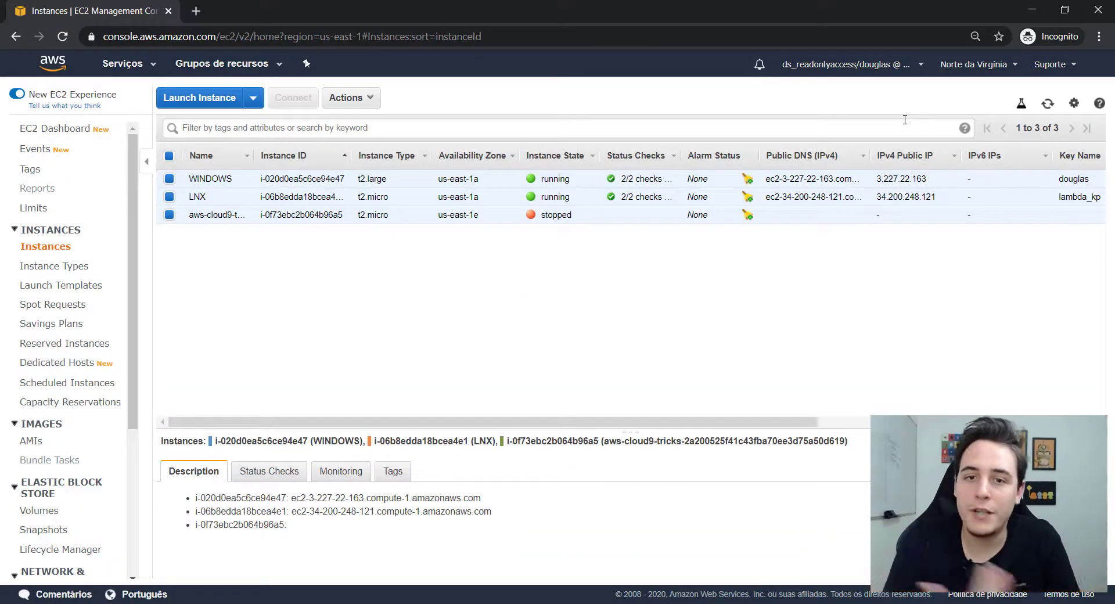